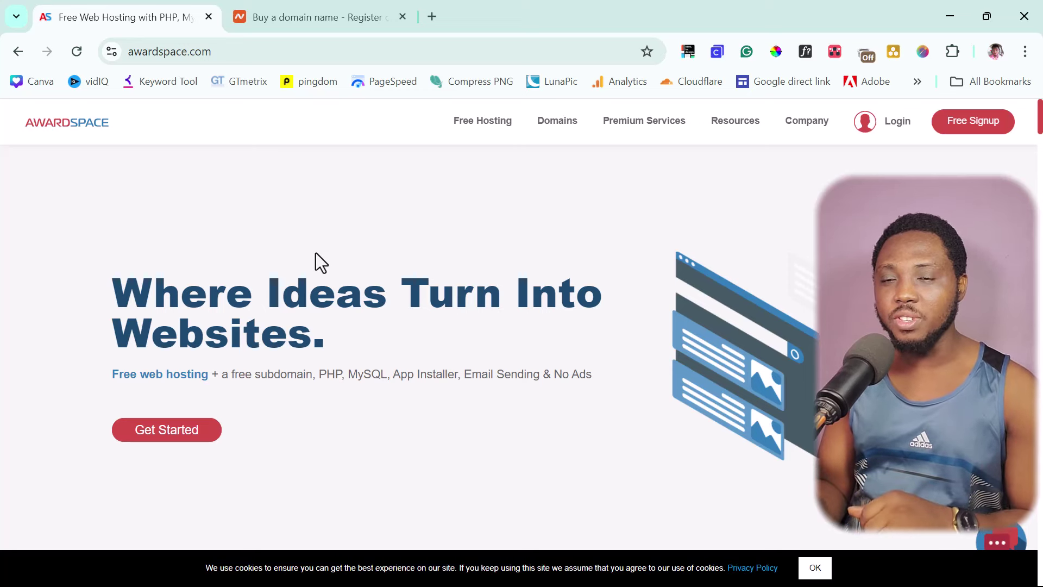
- Register a free AwardSpace hosting account with your name, e-mail address and password
left_click_drag(109, 291, 515, 343)
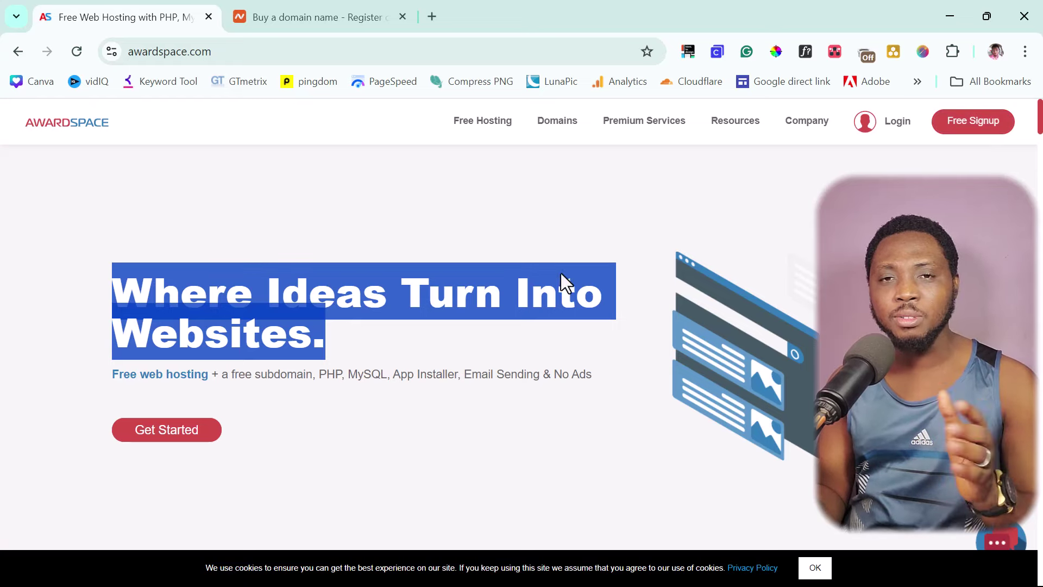
left_click(338, 209)
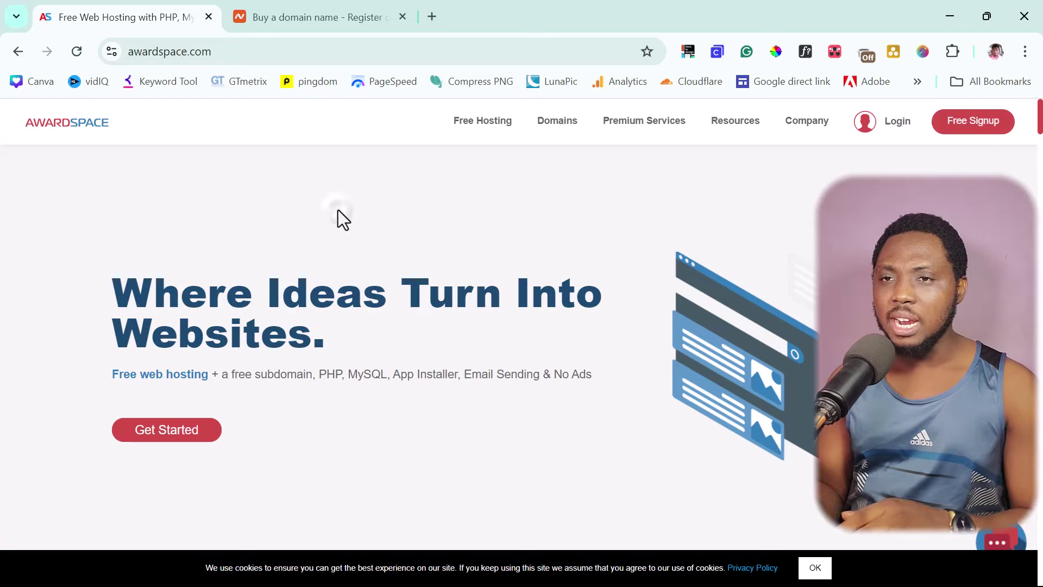
left_click(164, 437)
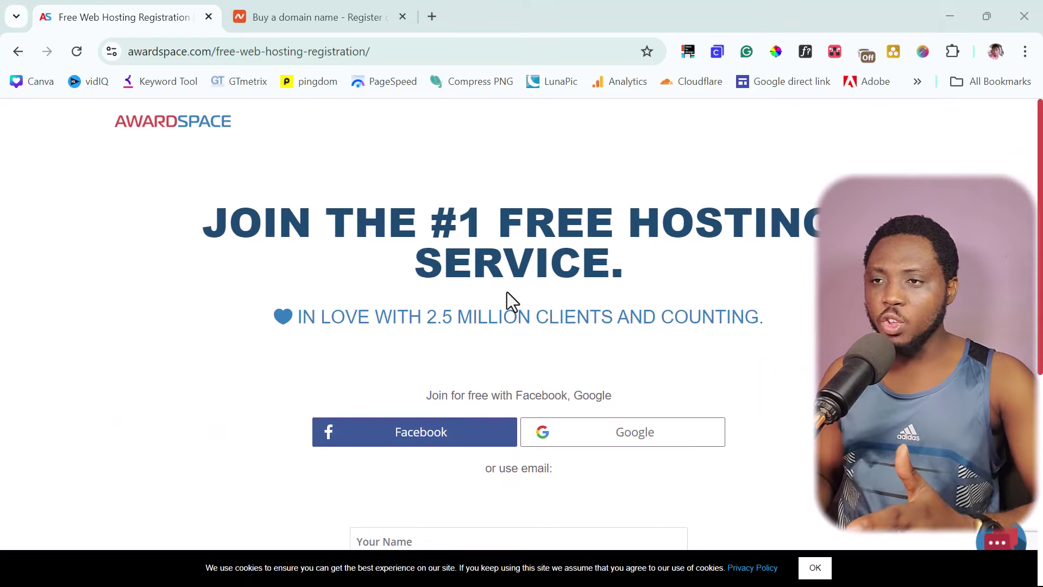
scroll(507, 297, "down", 5)
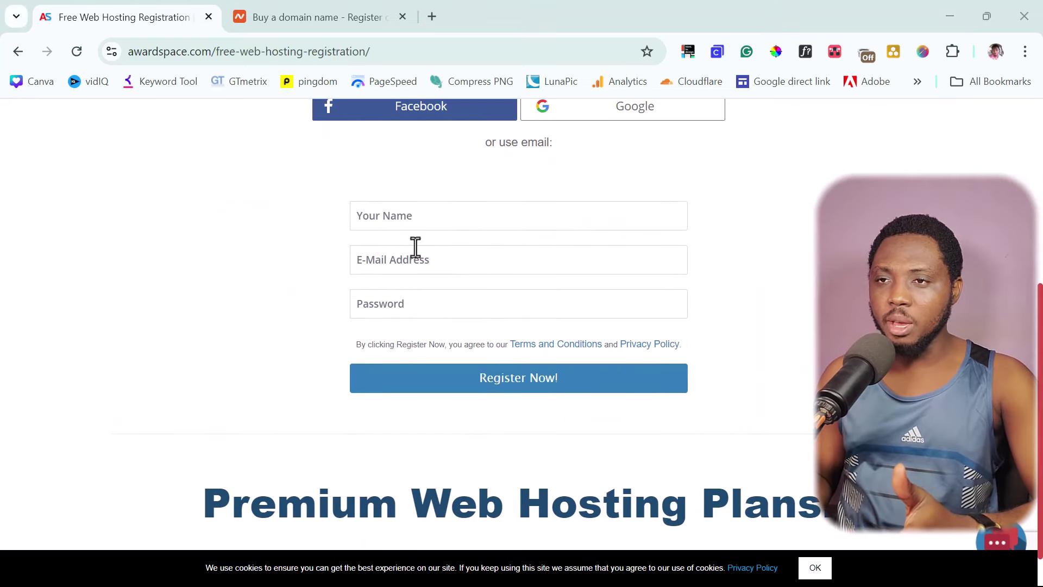
left_click(401, 217)
left_click(412, 261)
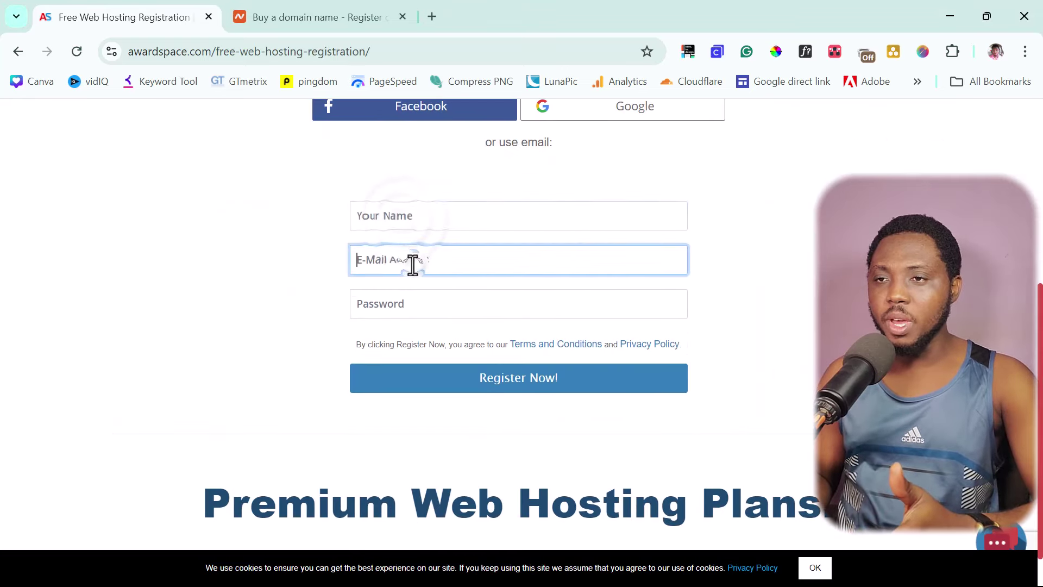
left_click(440, 383)
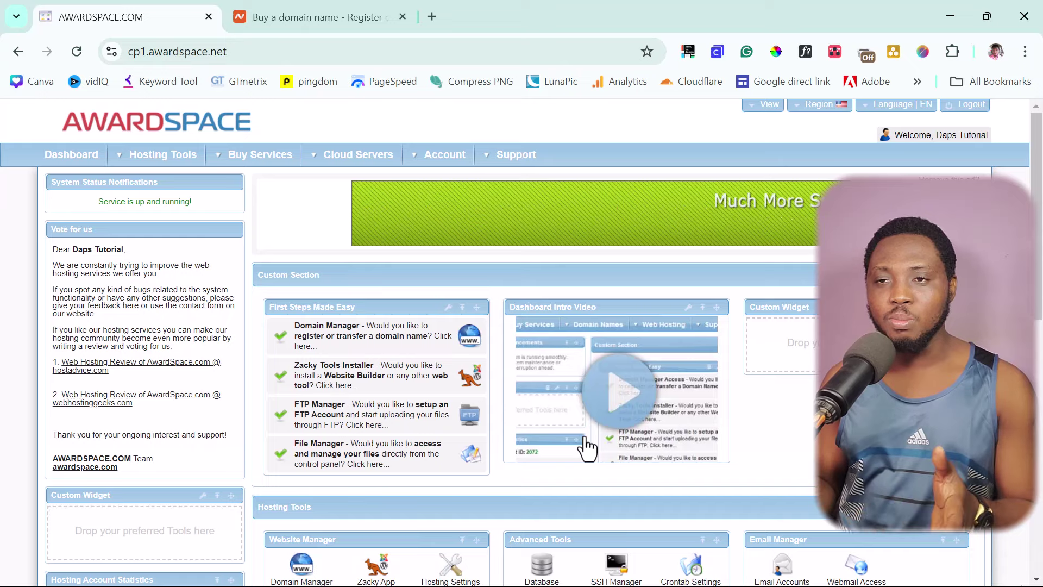
- In Domain Manager, review the Transfer, Host a Domain and free subdomain options, ending on Host a Domain
left_click(360, 348)
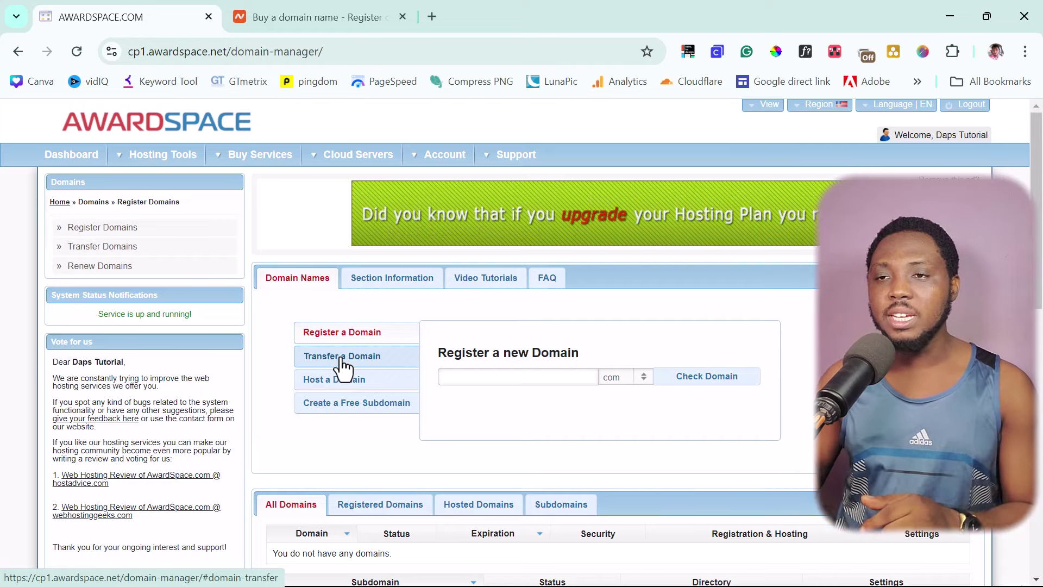
left_click(342, 358)
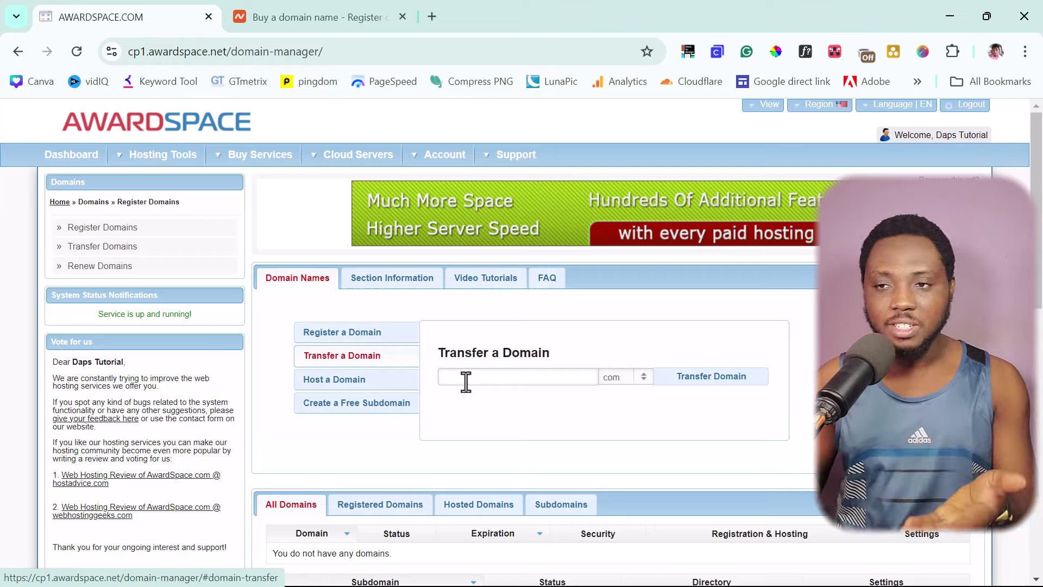
left_click(338, 380)
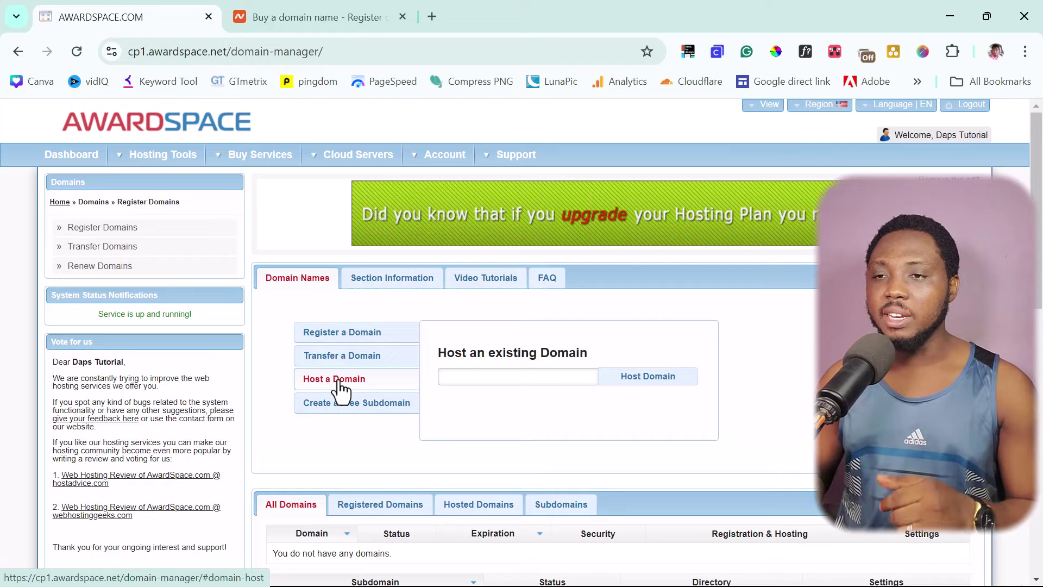
left_click(361, 415)
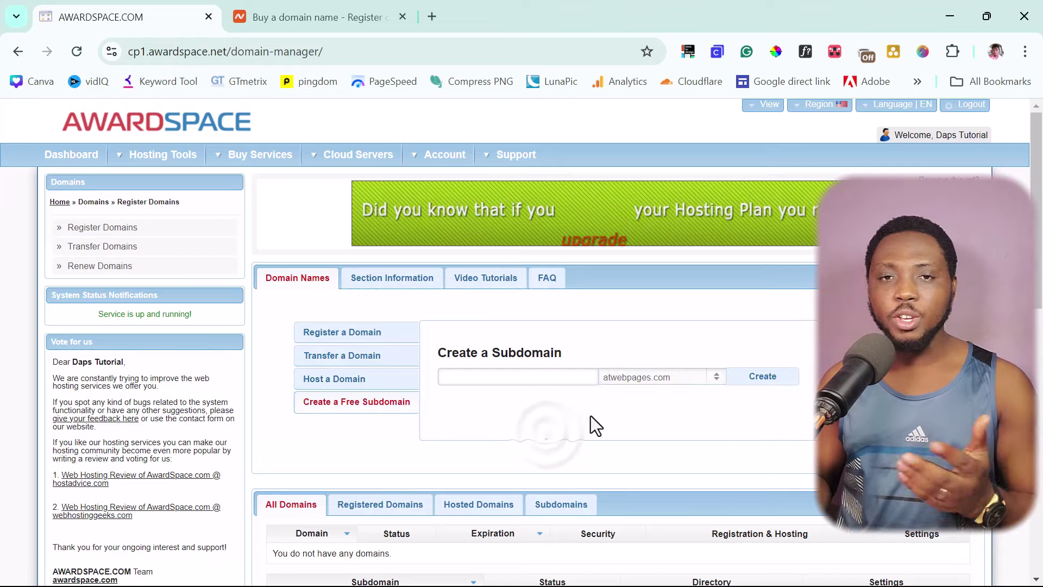
left_click(660, 379)
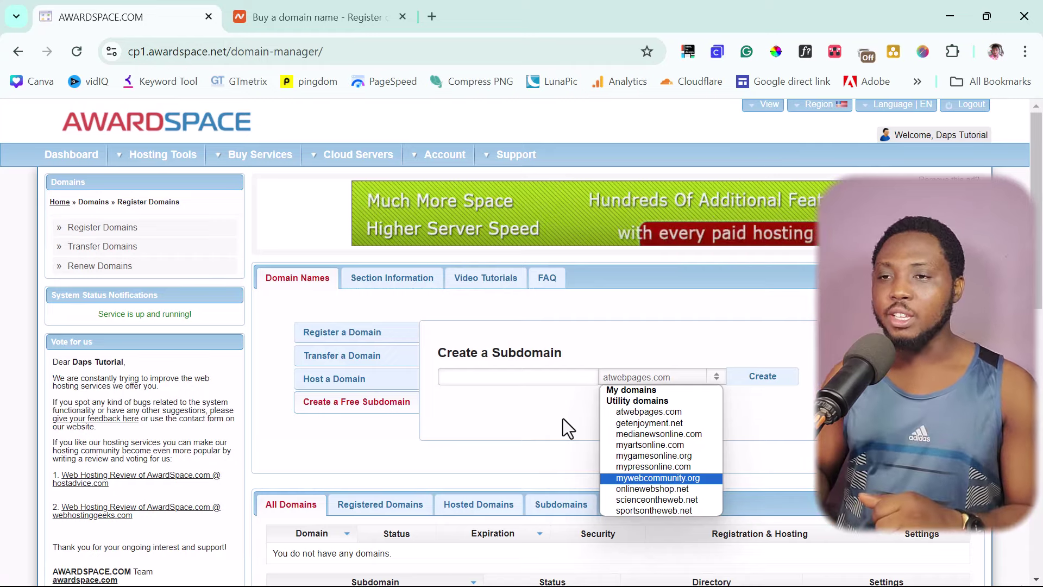
left_click(348, 387)
left_click(342, 382)
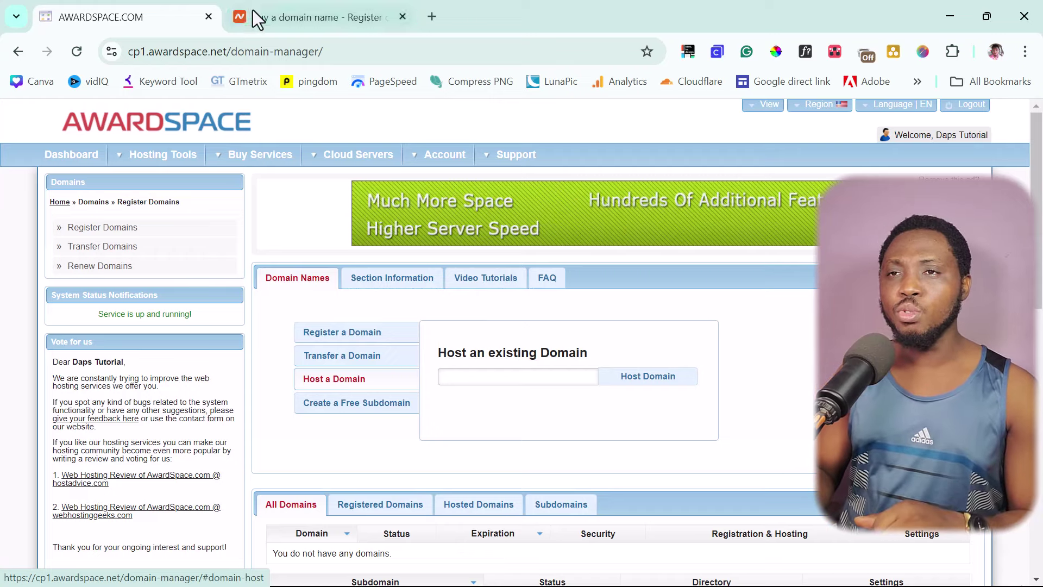
- Search Namecheap for justdaps.site and review its $0.98/yr price and other extensions
left_click(288, 17)
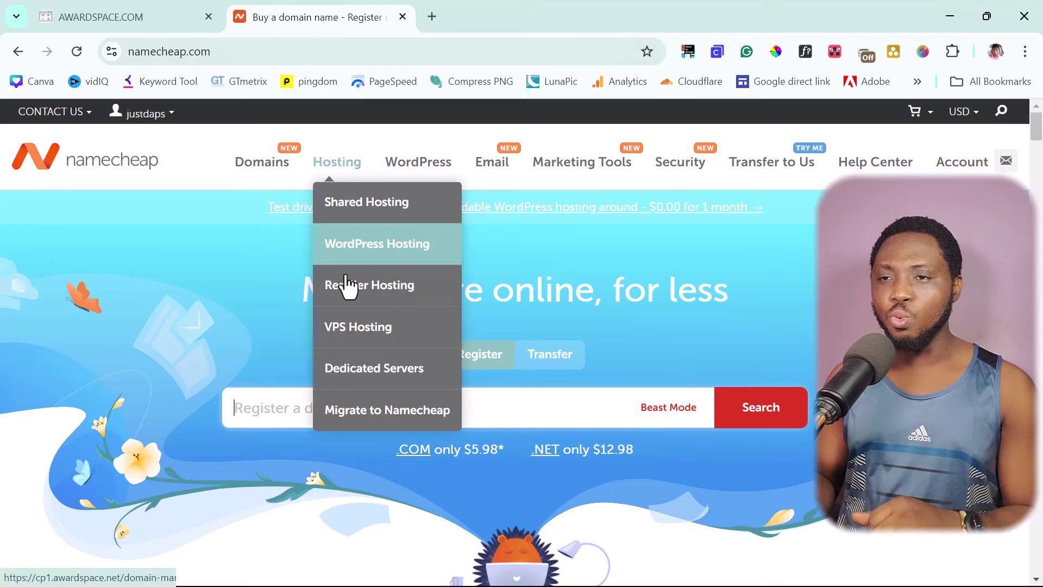
left_click(275, 407)
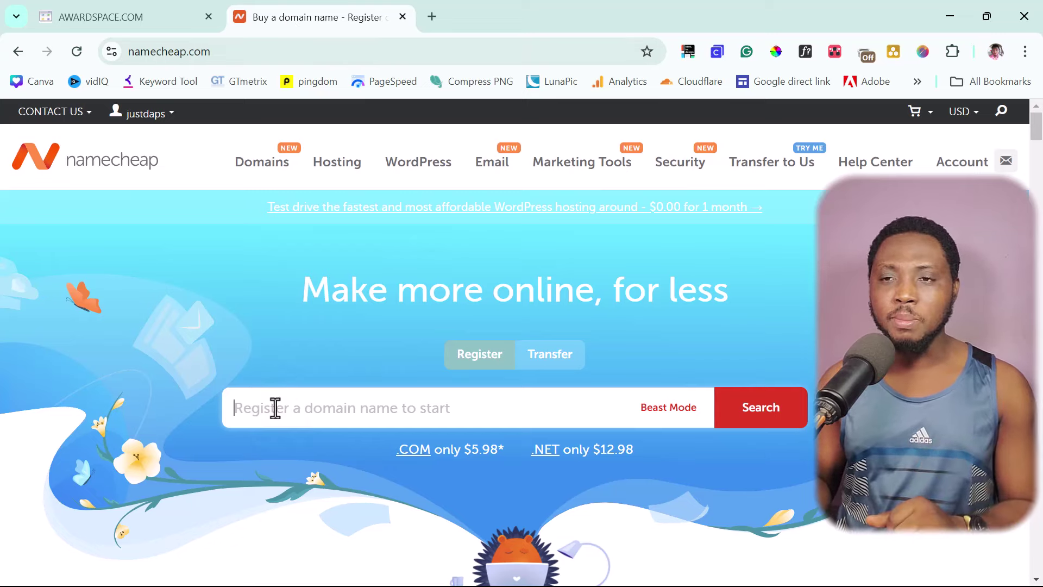
type("just")
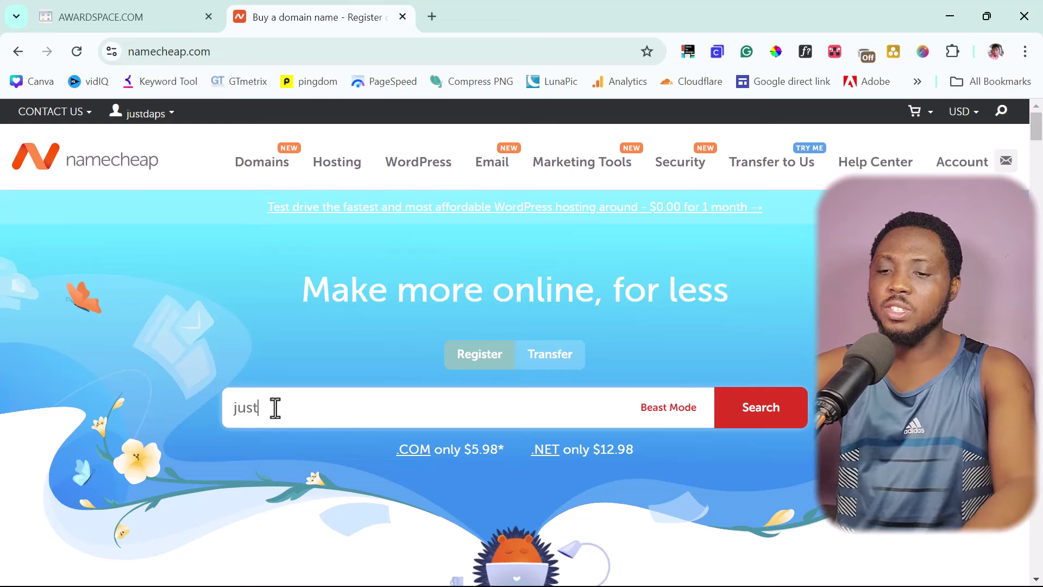
type("daps.site")
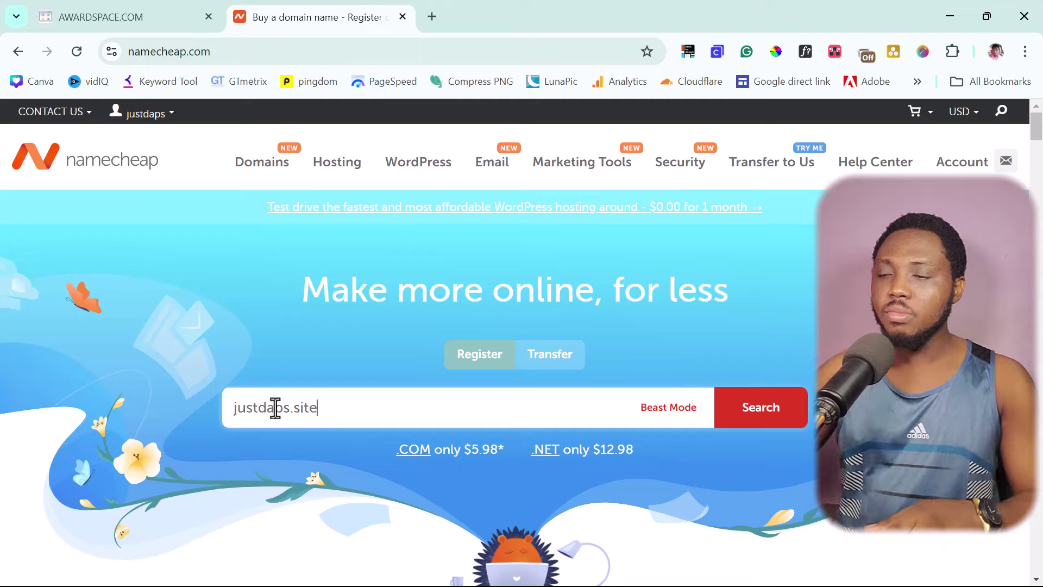
left_click(753, 423)
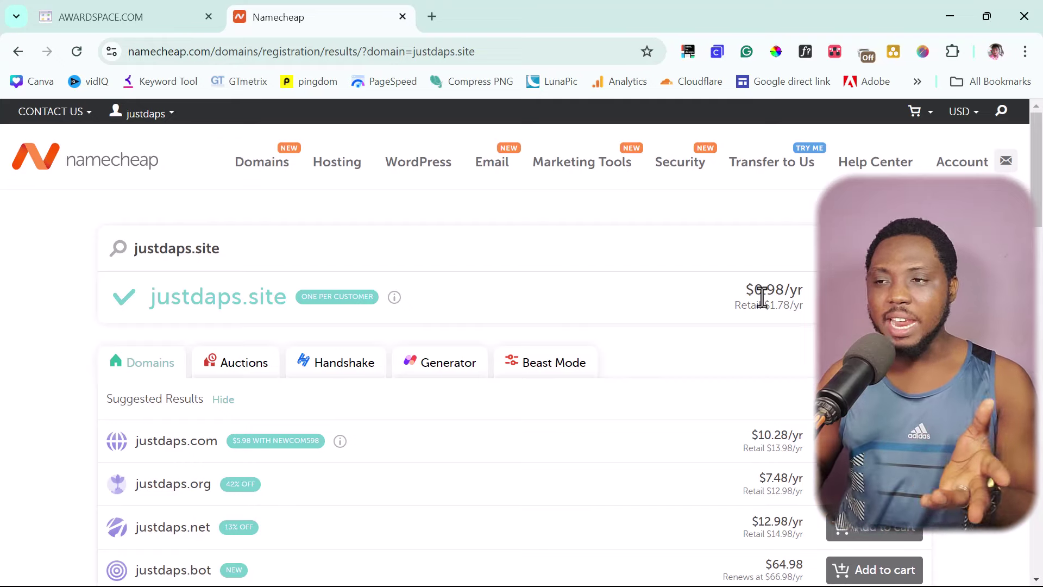
scroll(595, 419, "down", 12)
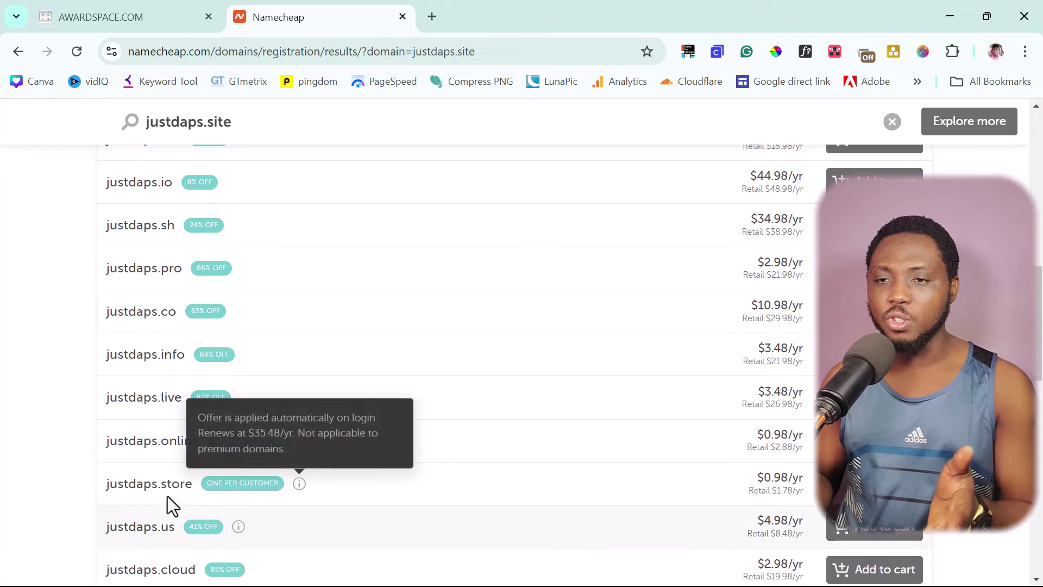
scroll(739, 472, "down", 3)
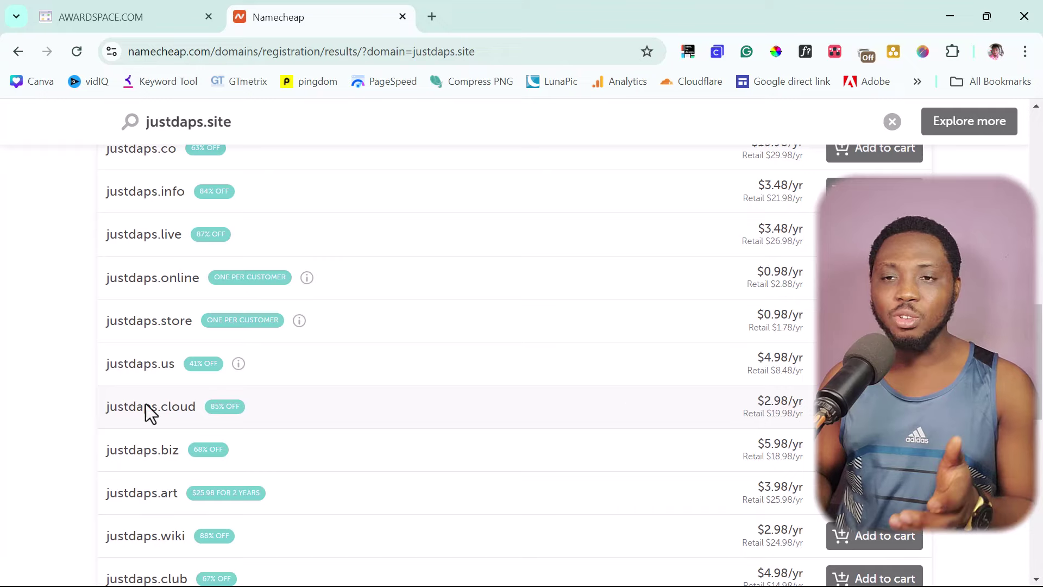
scroll(156, 443, "down", 6)
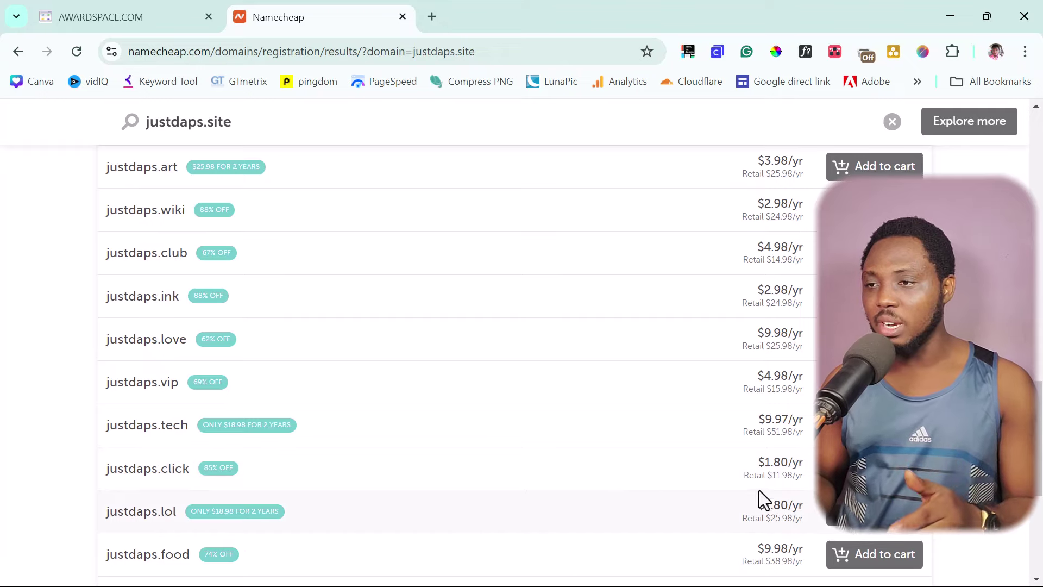
scroll(750, 483, "down", 5)
scroll(739, 476, "up", 6)
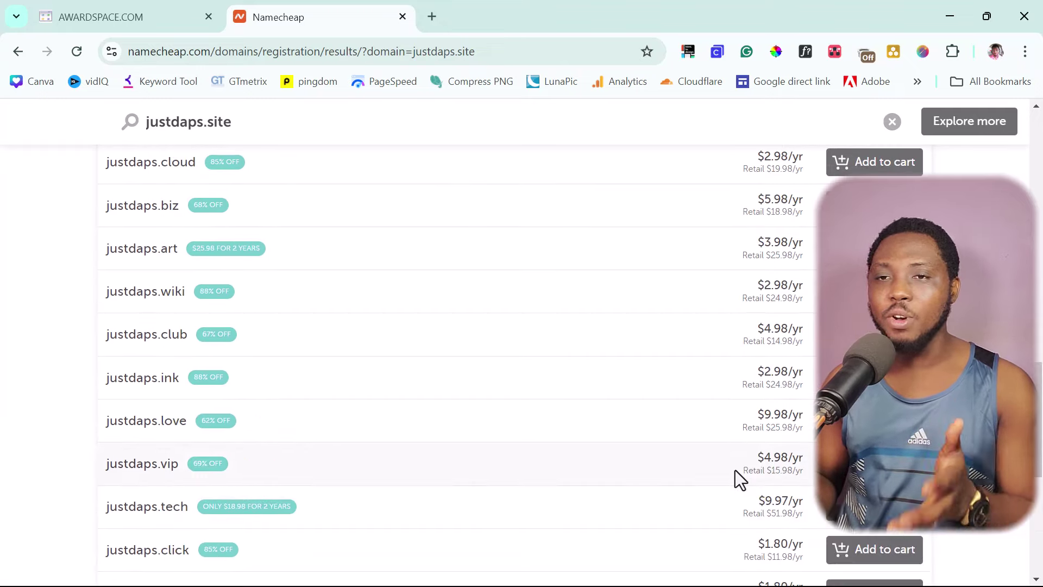
scroll(732, 465, "up", 3)
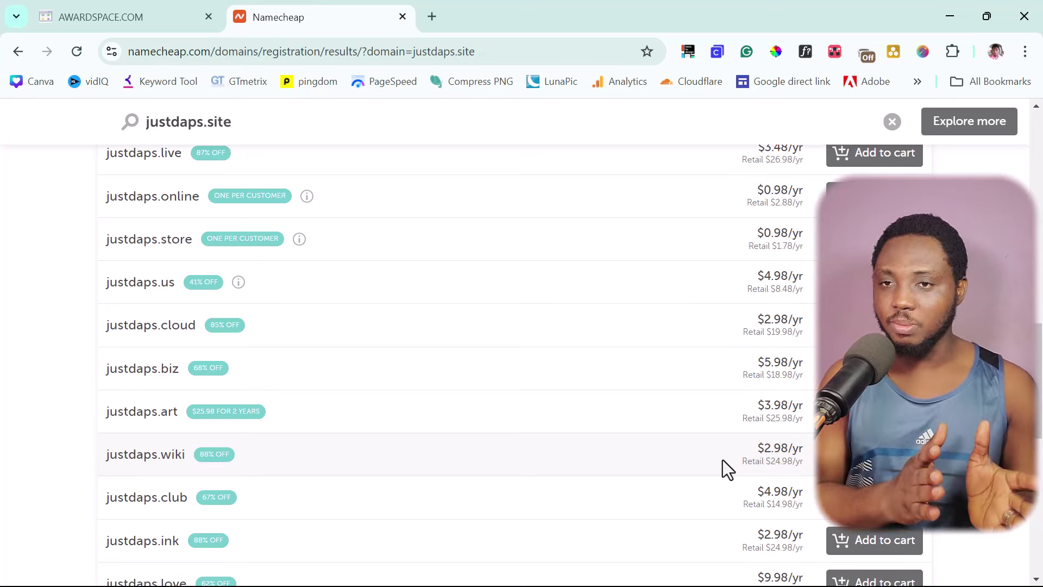
scroll(722, 459, "up", 1)
scroll(723, 460, "up", 10)
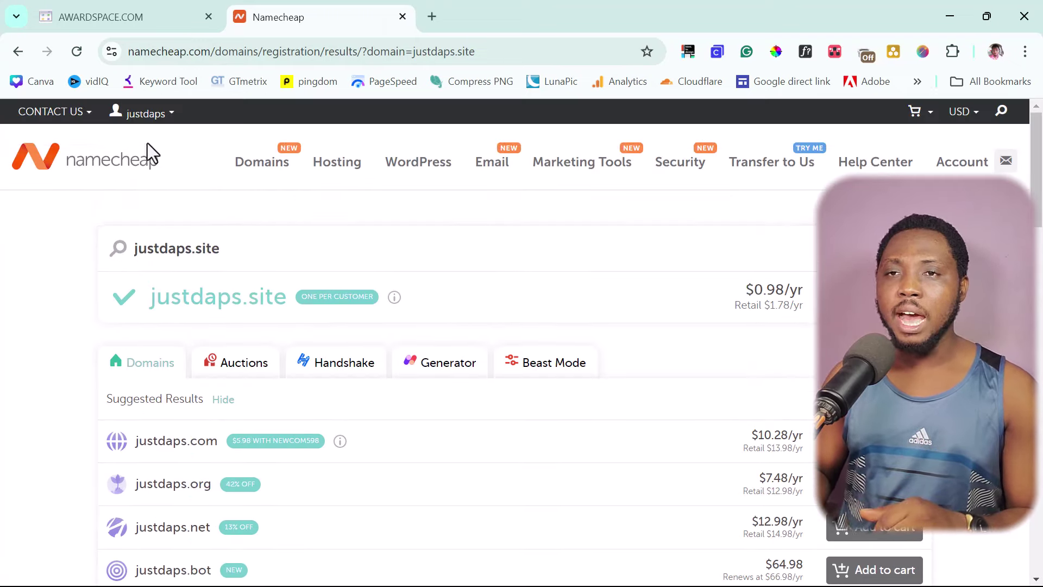
- Open the dapstuts.site management page from the Namecheap account dashboard
mouse_move(148, 119)
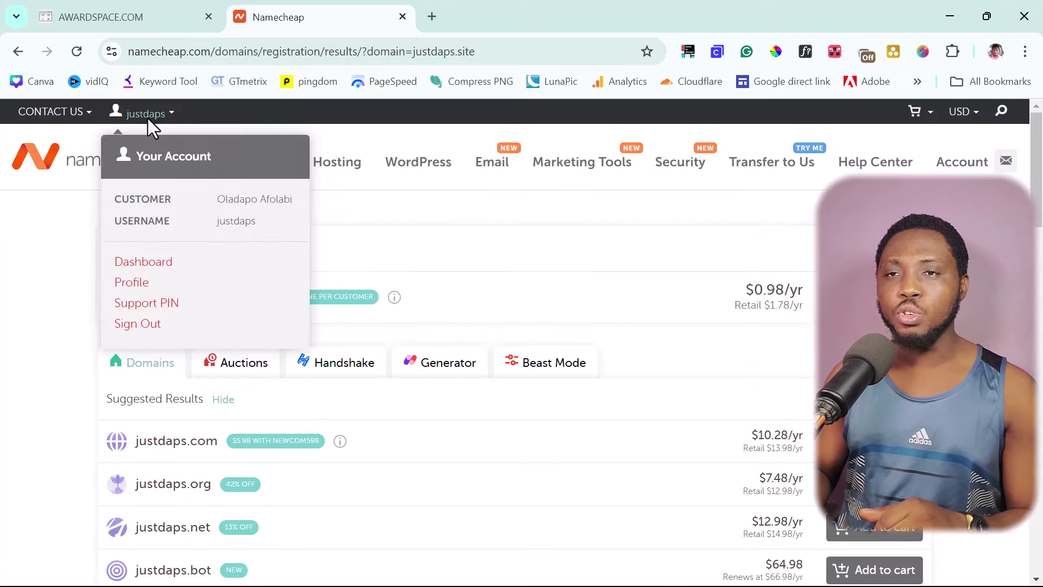
left_click(146, 263)
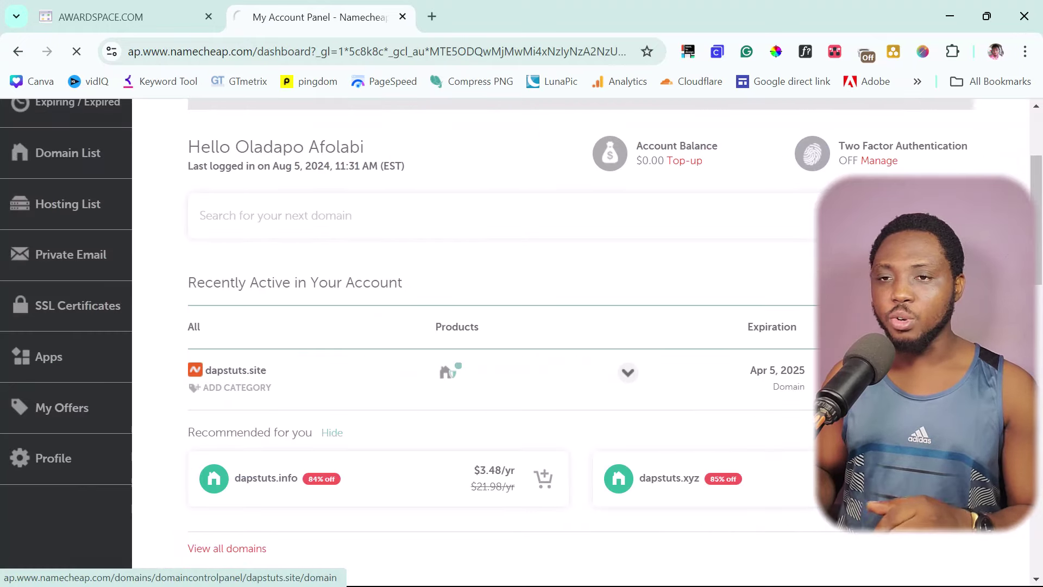
left_click(235, 370)
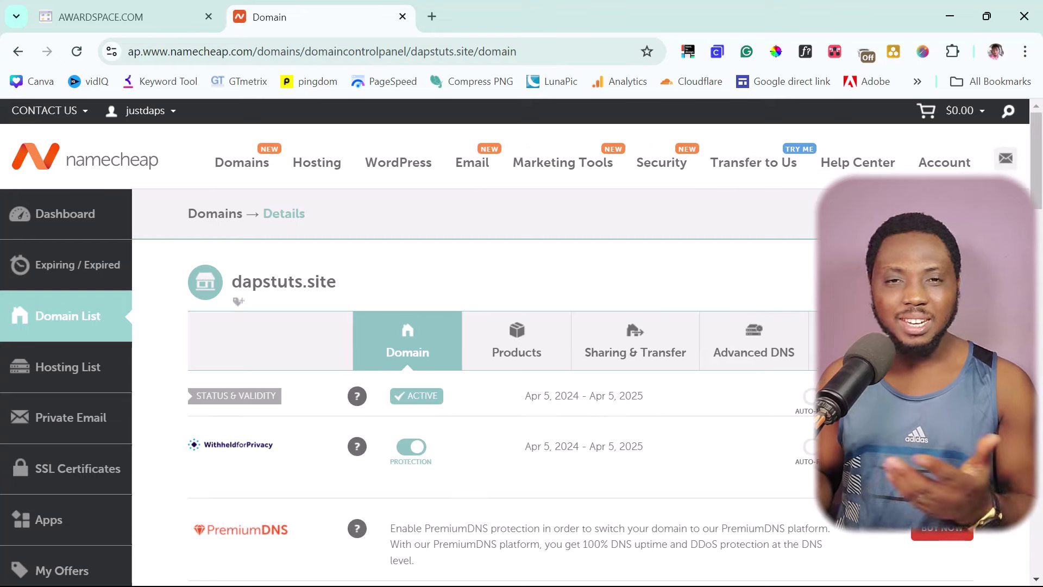
scroll(522, 337, "down", 5)
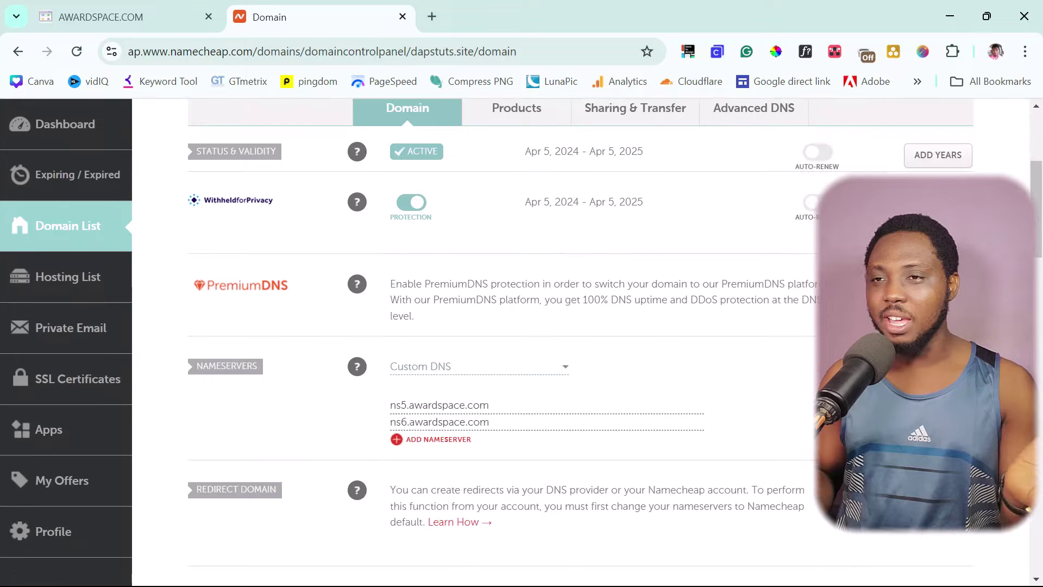
scroll(417, 277, "up", 5)
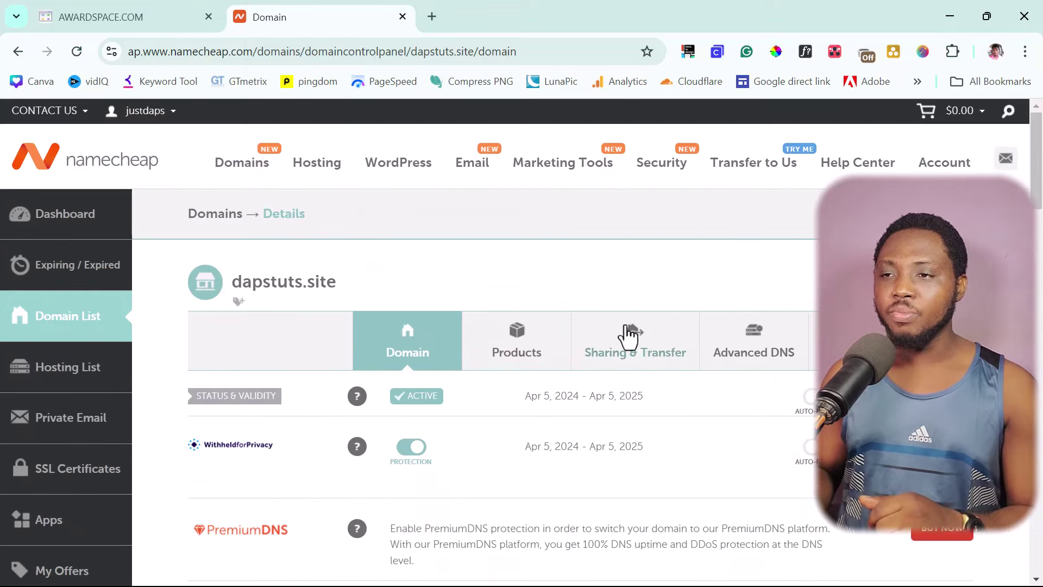
- Copy the domain name dapstuts.site and return to AwardSpace's domain manager
left_click_drag(344, 280, 231, 279)
right_click(277, 288)
left_click(312, 302)
left_click(76, 7)
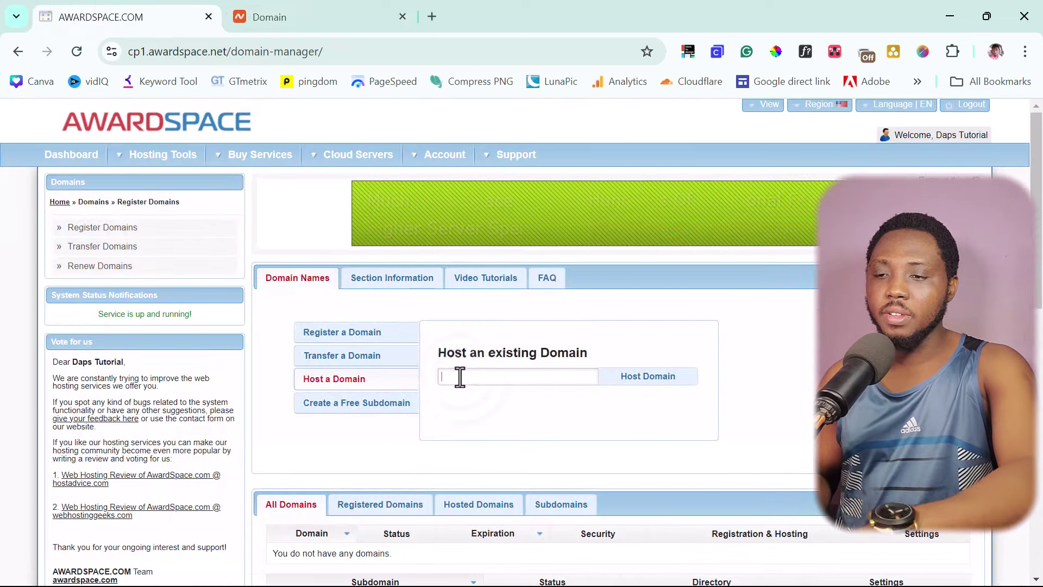
- Host dapstuts.site on AwardSpace and select the required ns5/ns6.awardspace.com nameserver names
key("ctrl+v")
left_click(654, 381)
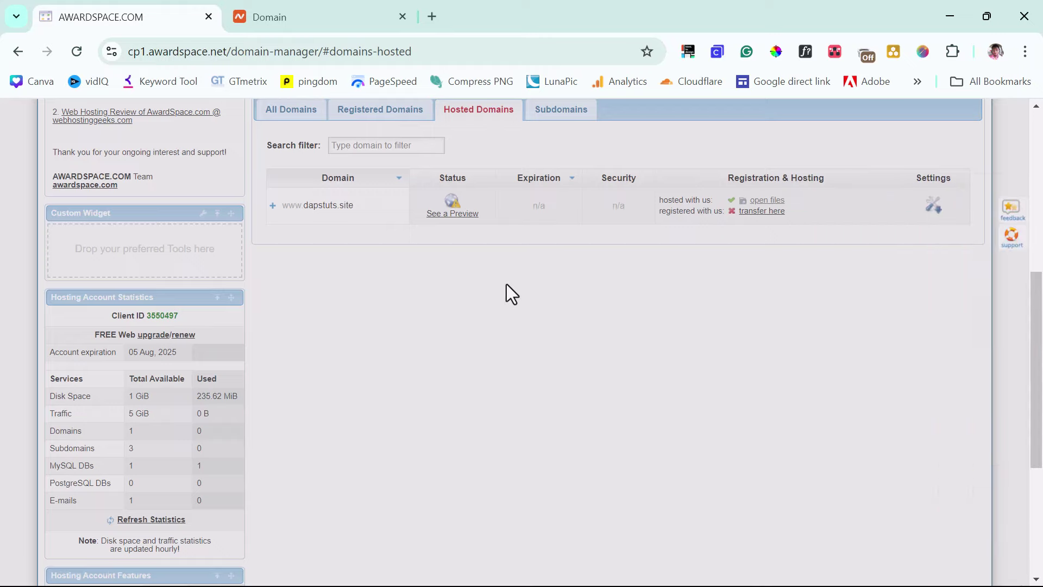
scroll(494, 291, "up", 2)
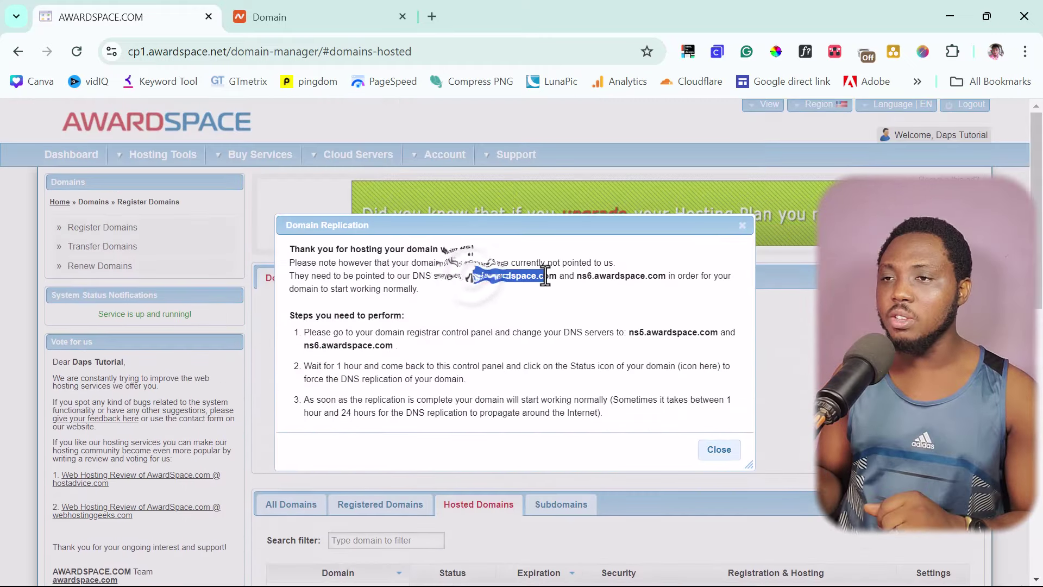
left_click_drag(474, 276, 558, 276)
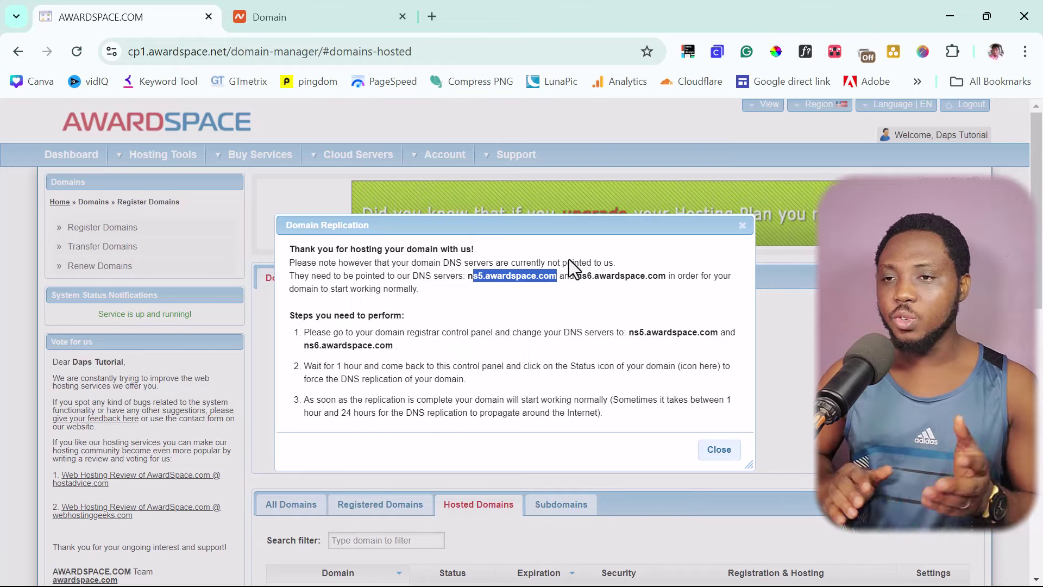
- Confirm dapstuts.site uses Custom DNS ns5.awardspace.com and ns6.awardspace.com in Namecheap, then start a new tab
left_click(298, 11)
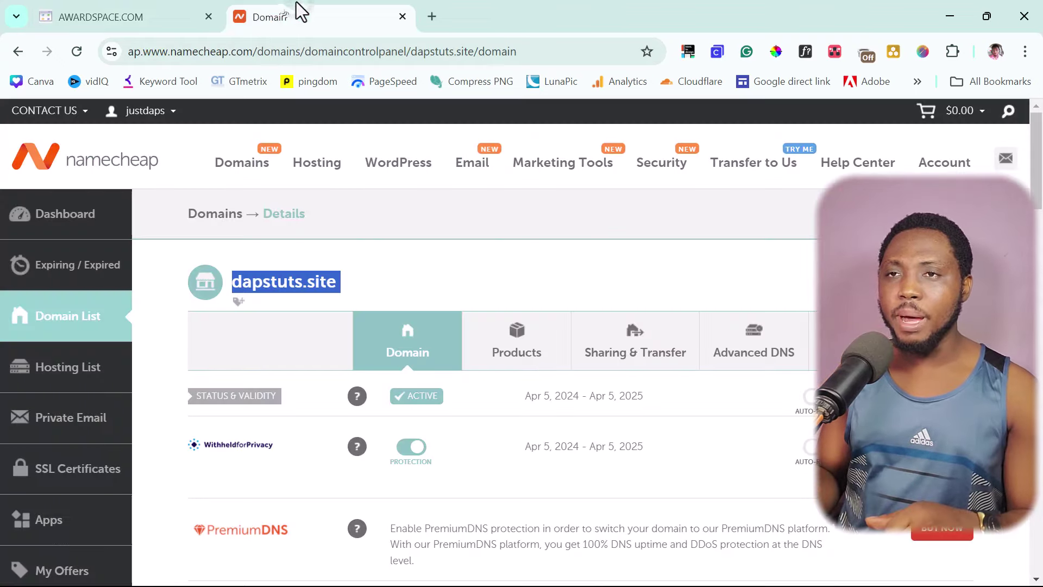
scroll(668, 332, "down", 5)
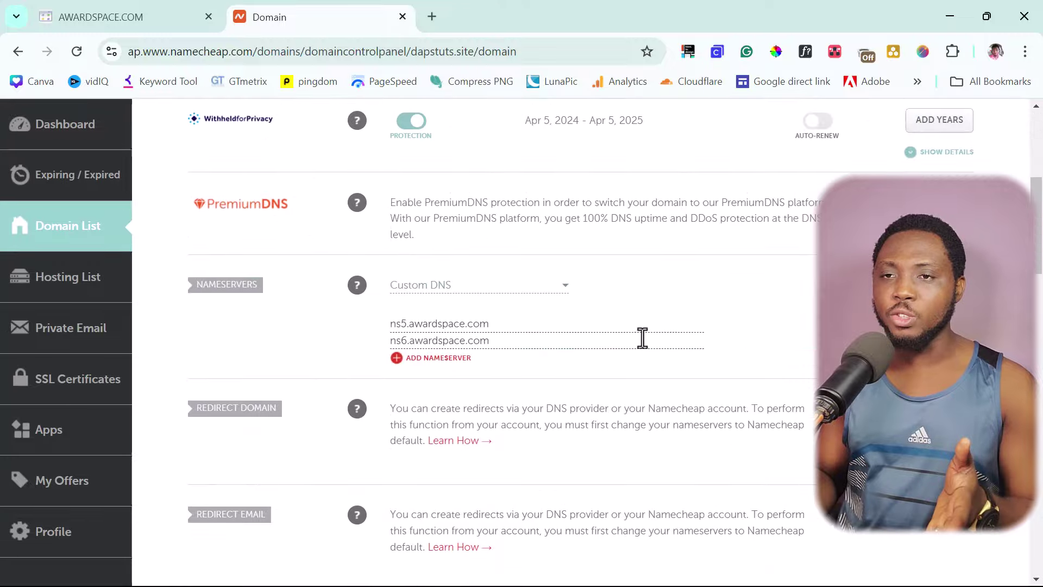
scroll(423, 262, "up", 5)
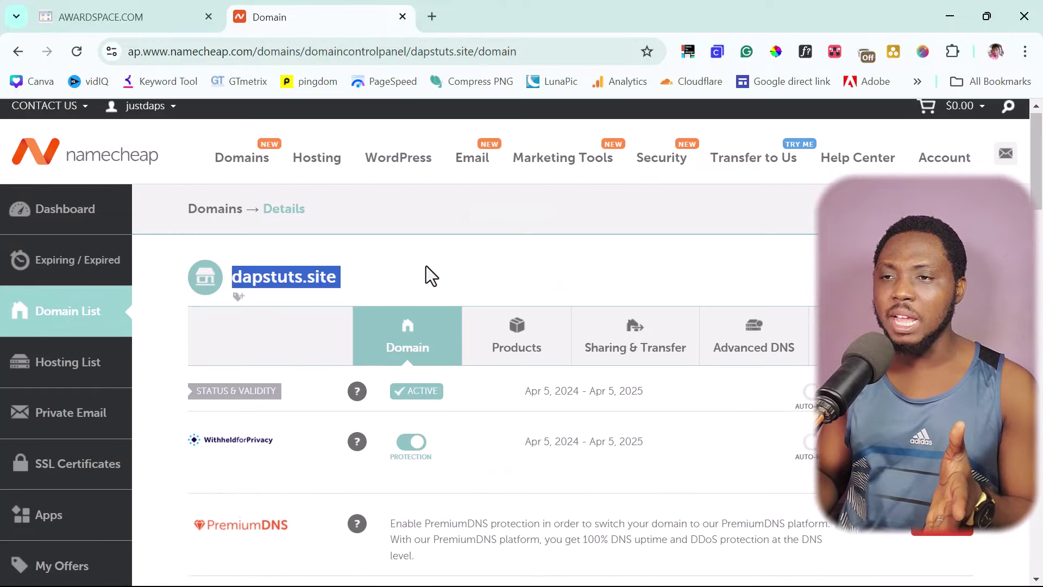
scroll(426, 266, "down", 6)
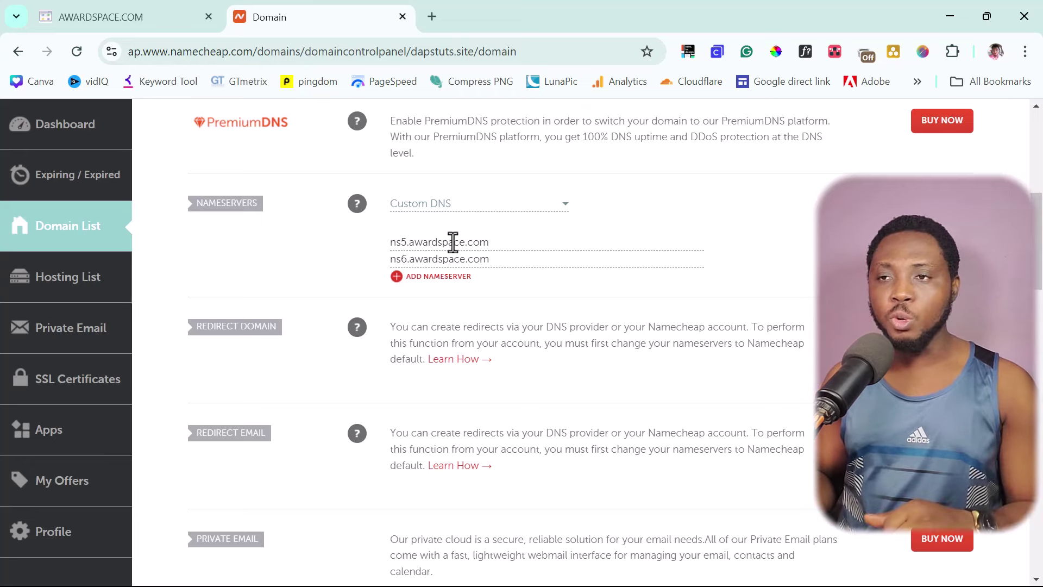
left_click(432, 16)
- Run a DNS Checker NS lookup for dapstuts.site and review its partial propagation to awardspace.com
left_click(334, 52)
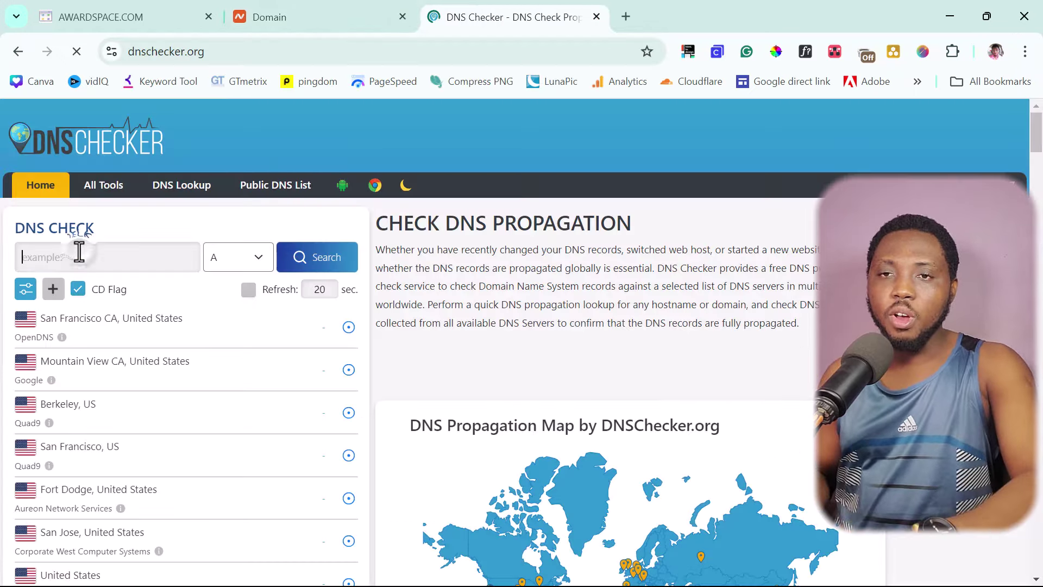
key("ctrl+v")
left_click(232, 258)
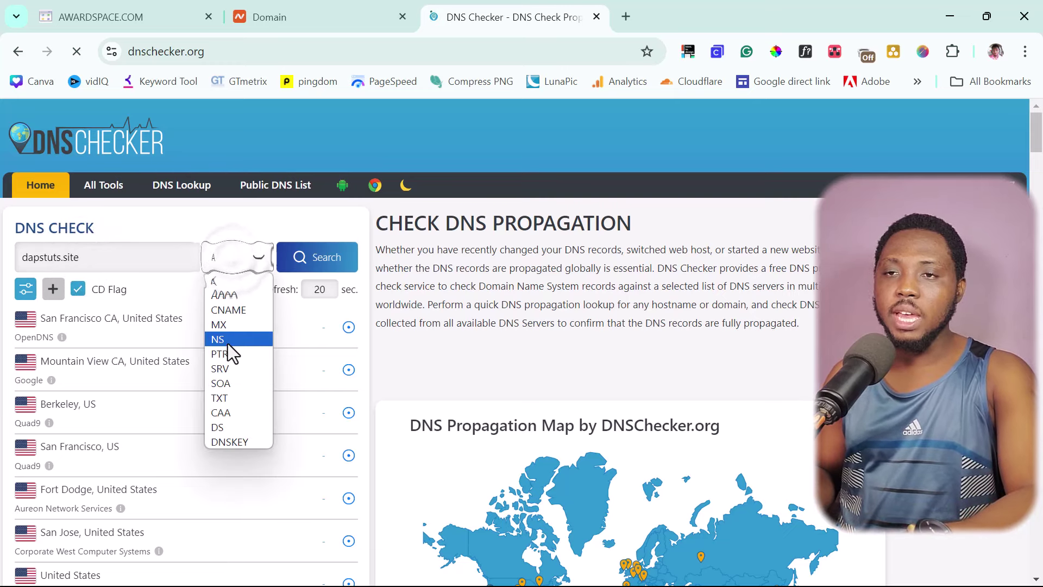
key("Escape")
key("n")
left_click(322, 260)
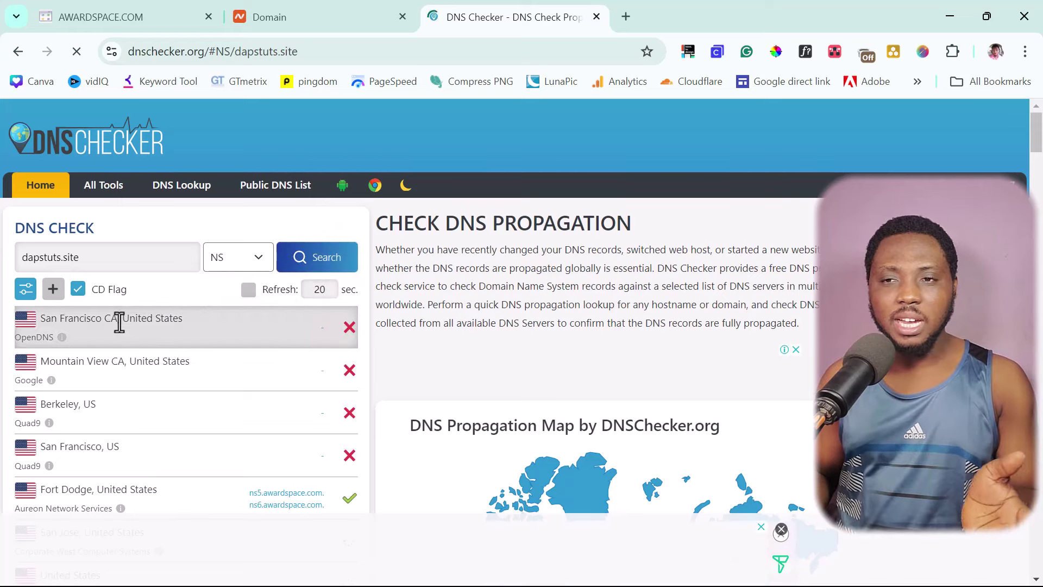
scroll(119, 334, "down", 1)
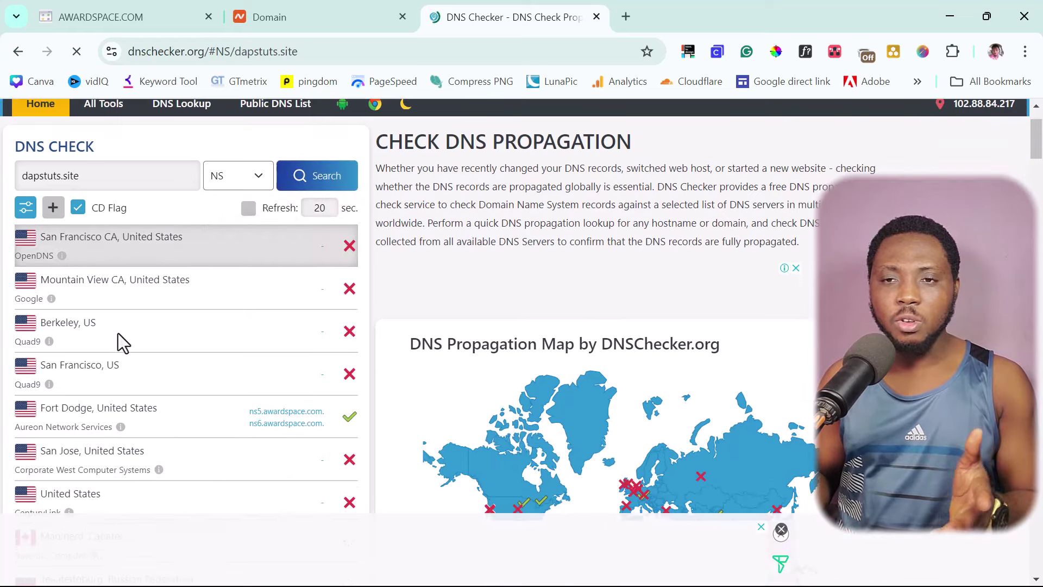
scroll(175, 327, "down", 2)
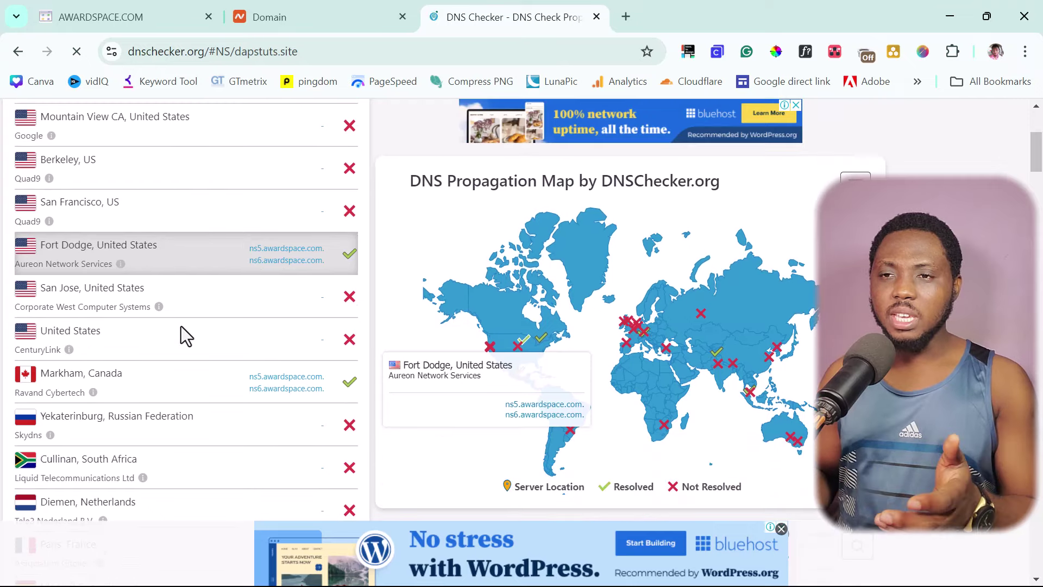
scroll(101, 374, "down", 5)
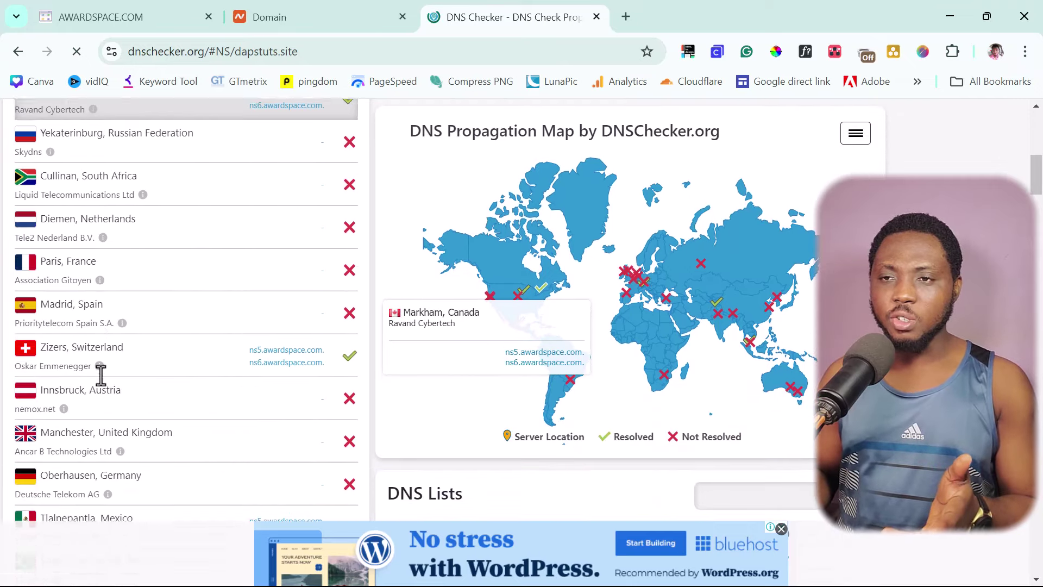
scroll(207, 317, "down", 3)
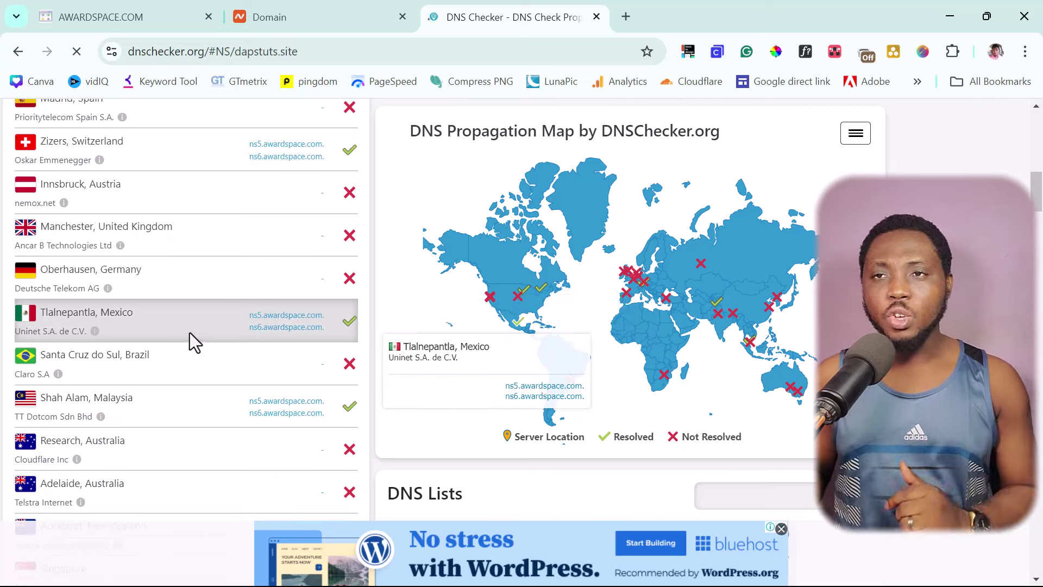
scroll(193, 320, "up", 4)
scroll(194, 316, "up", 8)
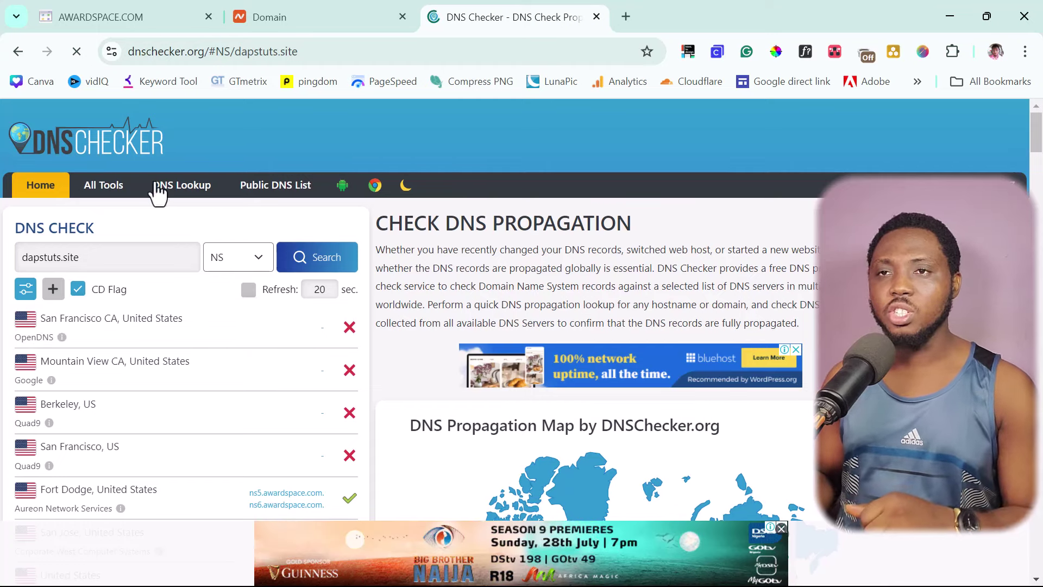
- Close the Domain Replication notice and reload the domain manager to see dapstuts.site hosted
left_click(125, 19)
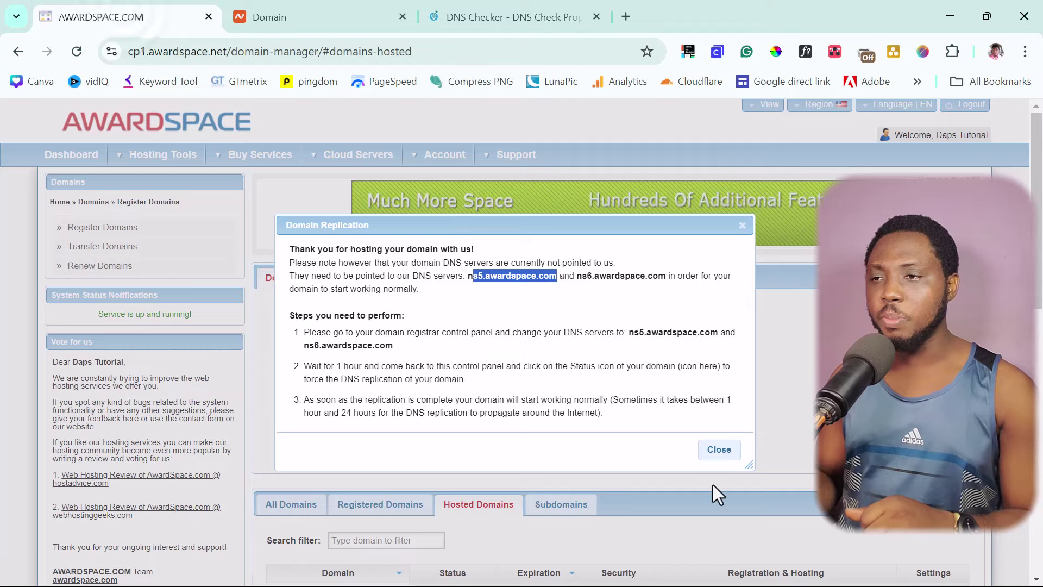
left_click(716, 451)
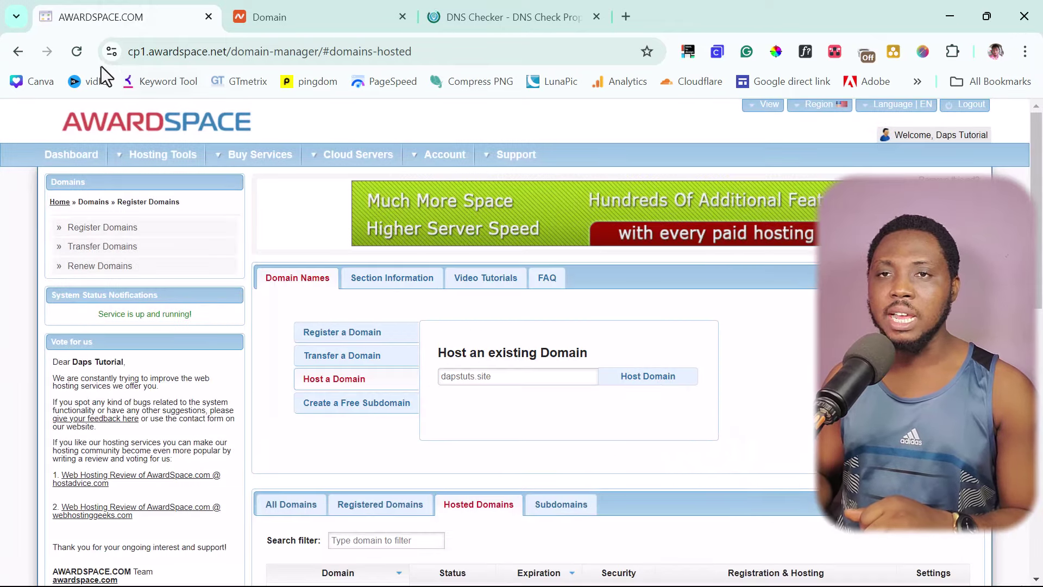
left_click(78, 53)
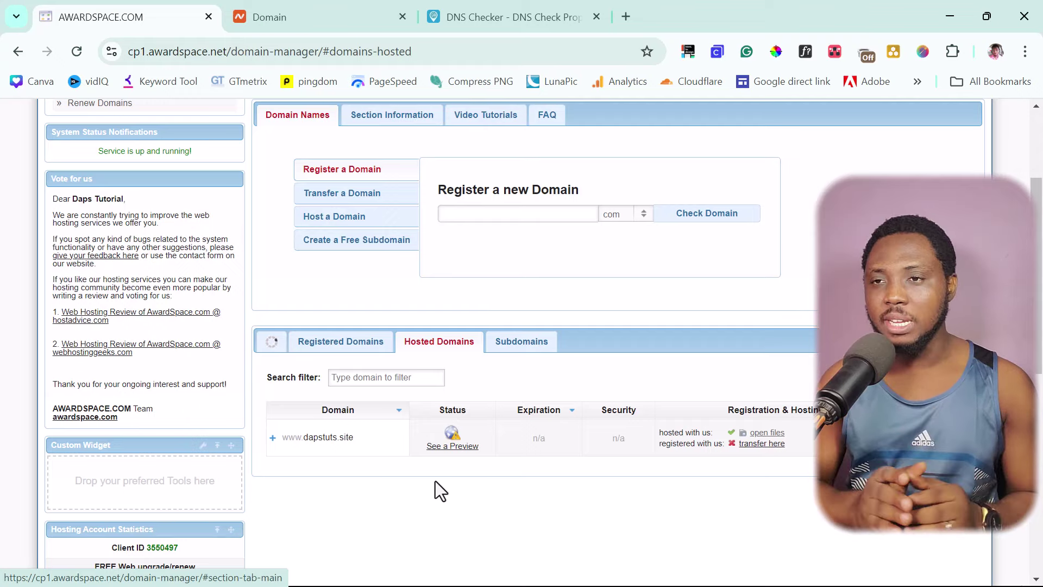
- Choose WordPress in the Zacky App Installer and proceed to step 2 of setup
scroll(435, 481, "up", 3)
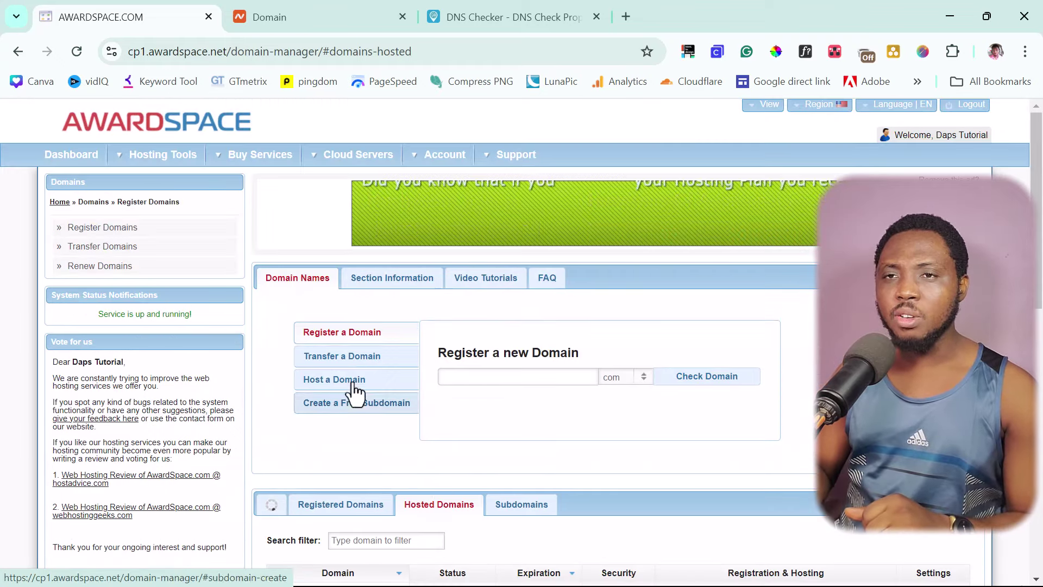
mouse_move(150, 162)
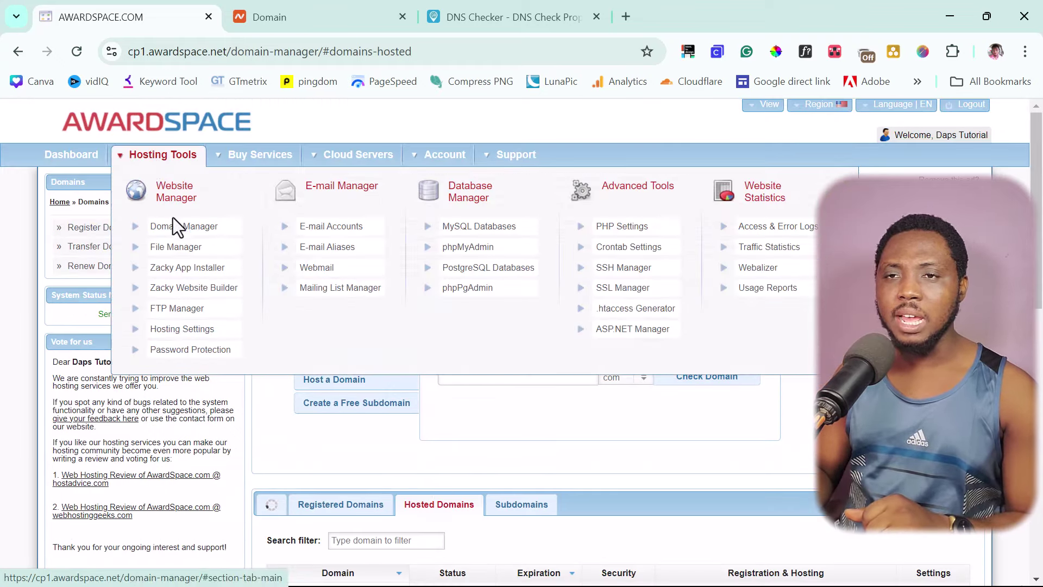
left_click(180, 269)
scroll(760, 374, "down", 2)
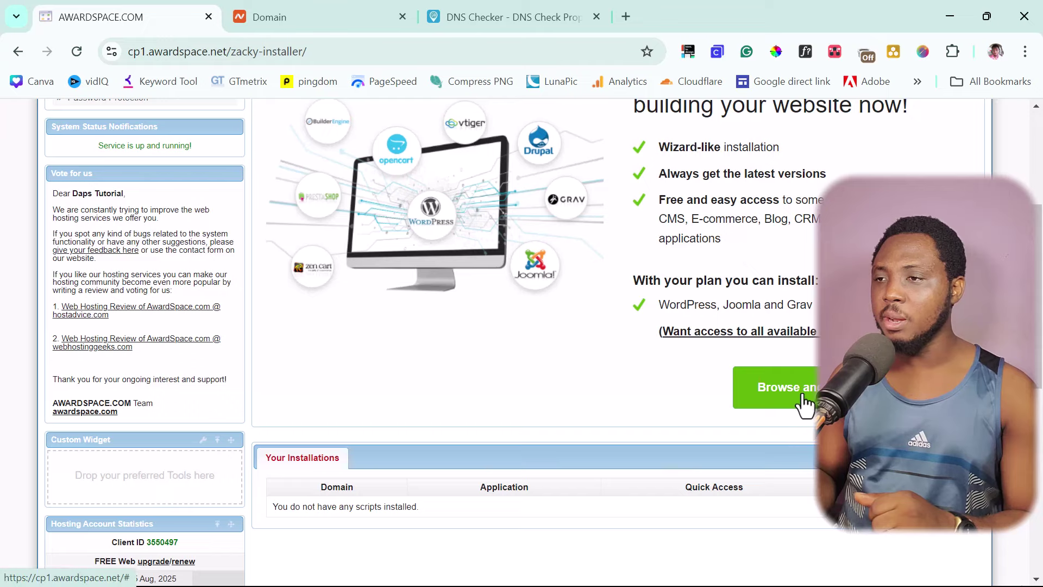
left_click(803, 396)
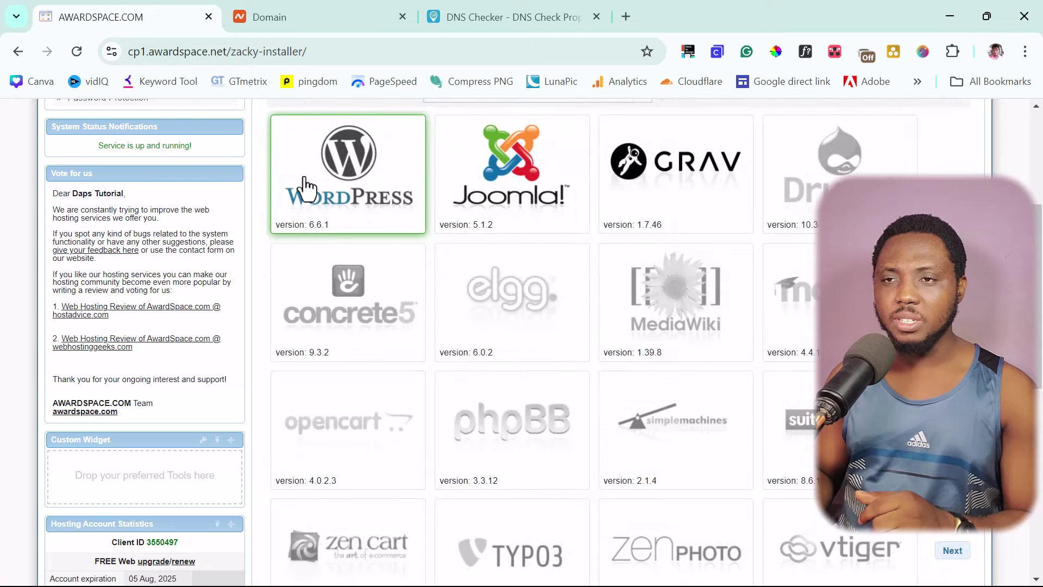
left_click(329, 189)
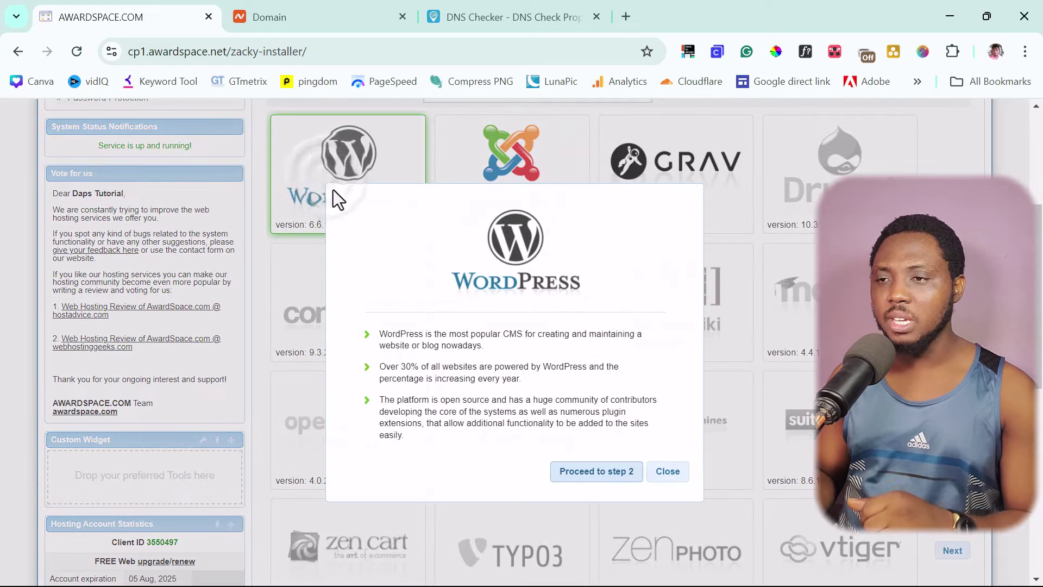
left_click(601, 473)
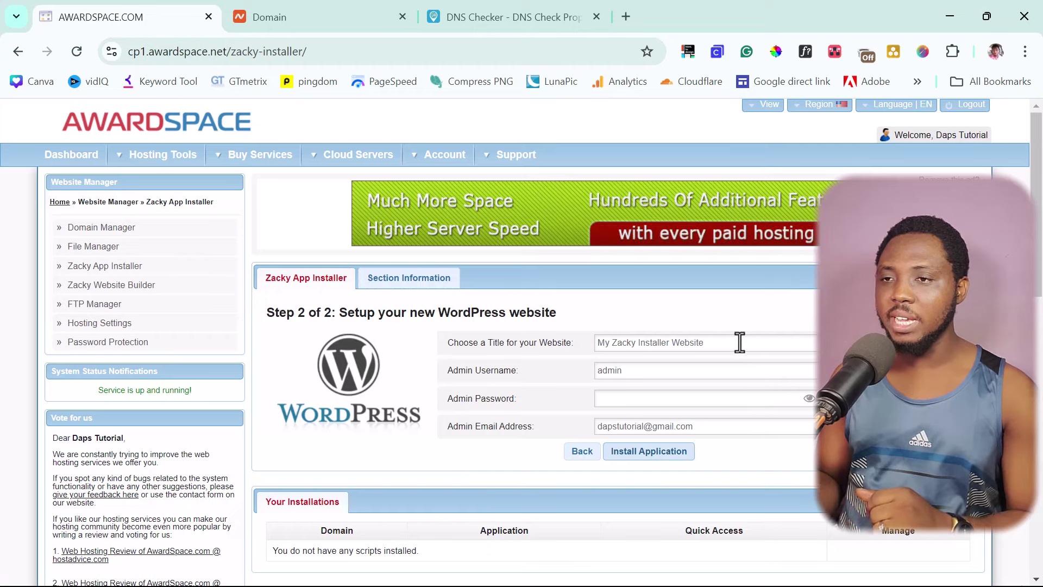
- Set the site title 'Daps Tutorials' and admin username Daps, and fill in the saved admin password
left_click_drag(732, 345, 525, 316)
type("D")
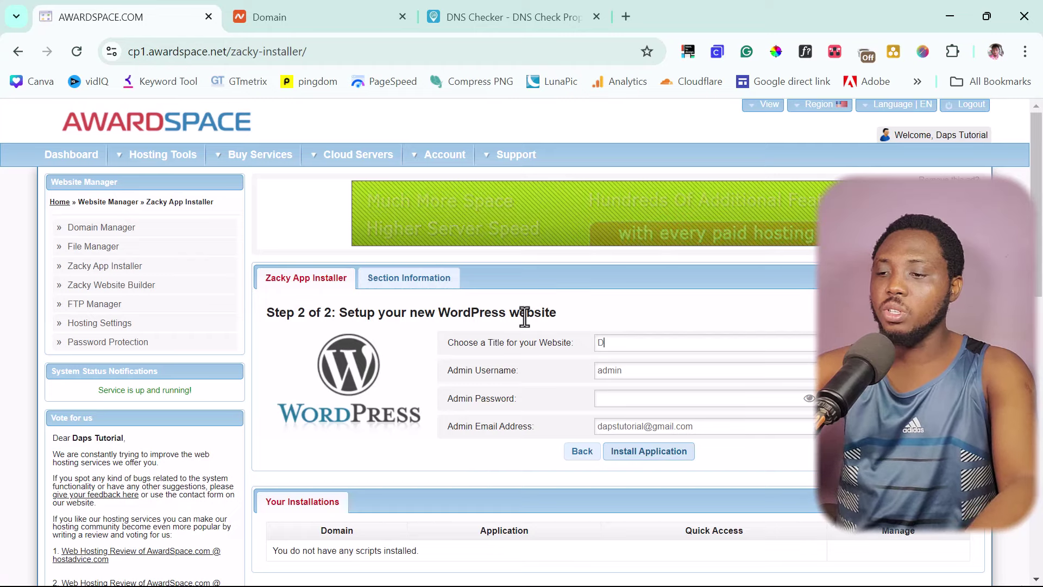
type("aps Tutorials")
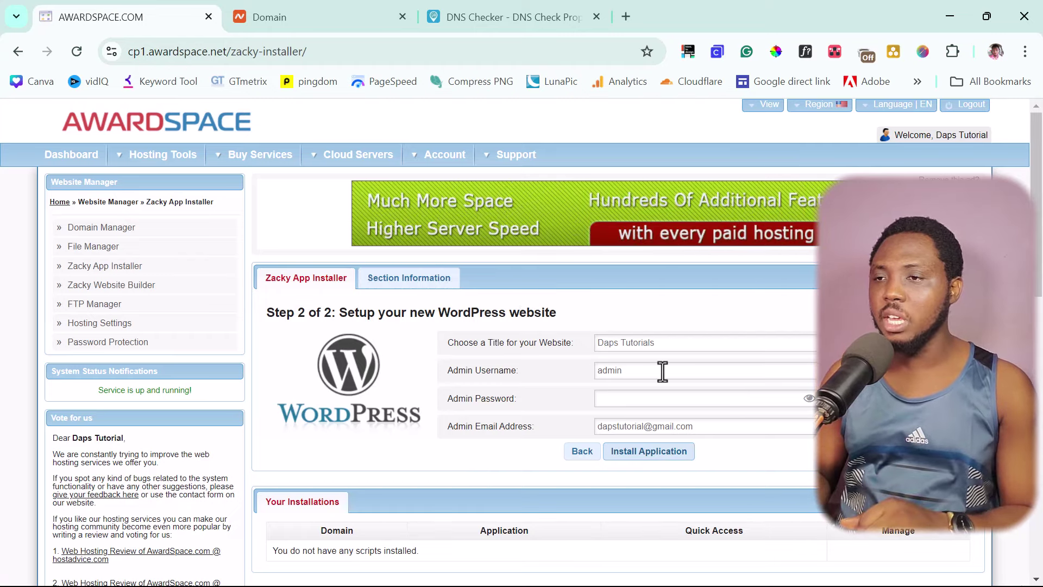
left_click_drag(661, 373, 588, 373)
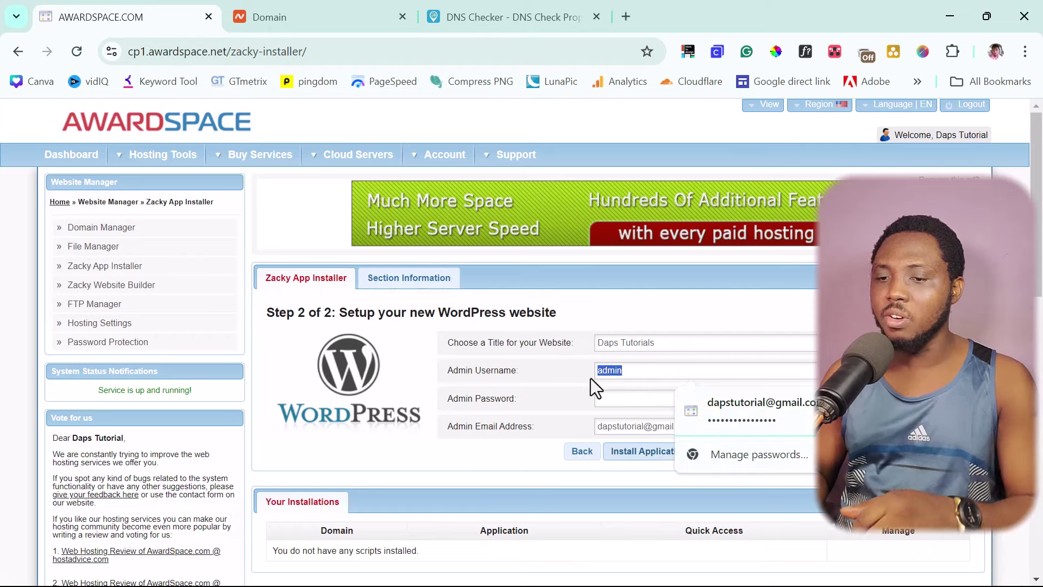
key("BackSpace")
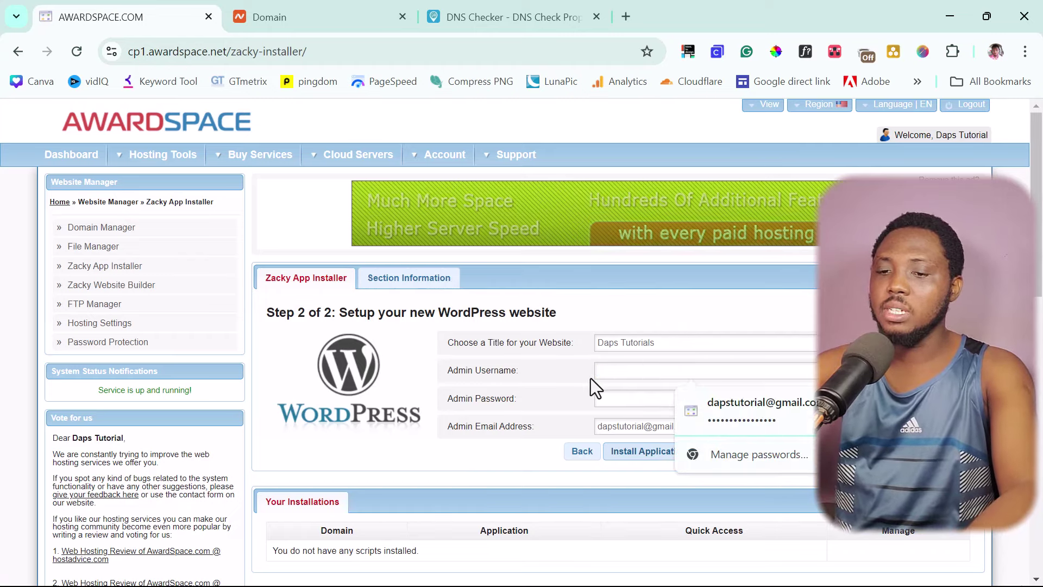
type("Daps")
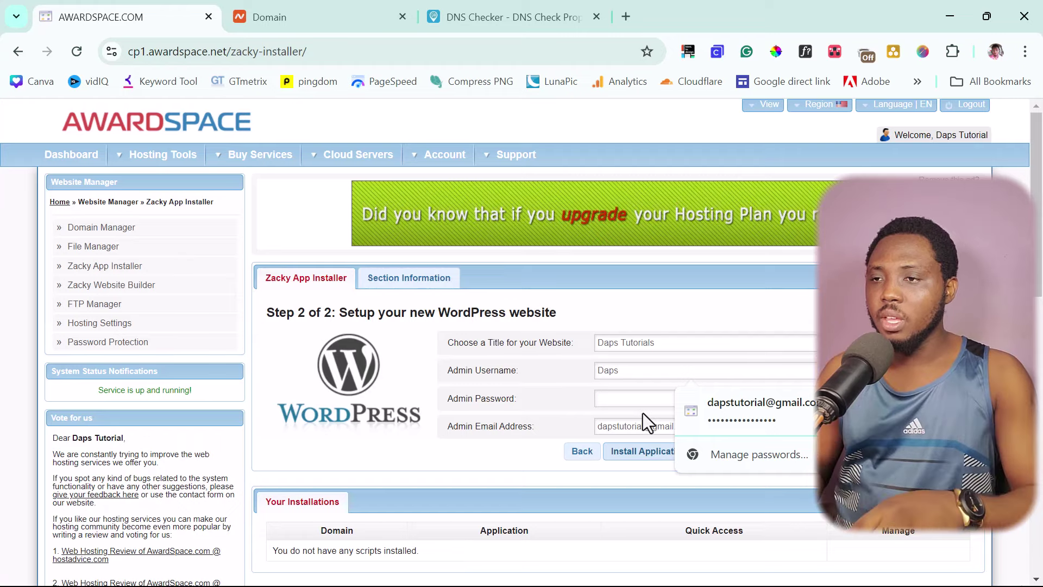
left_click(625, 398)
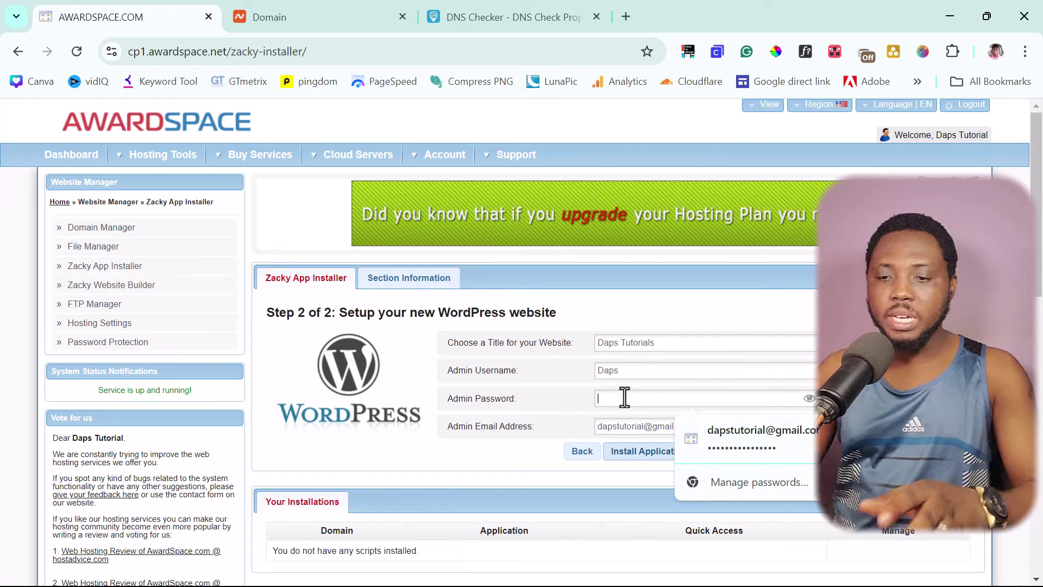
left_click(706, 438)
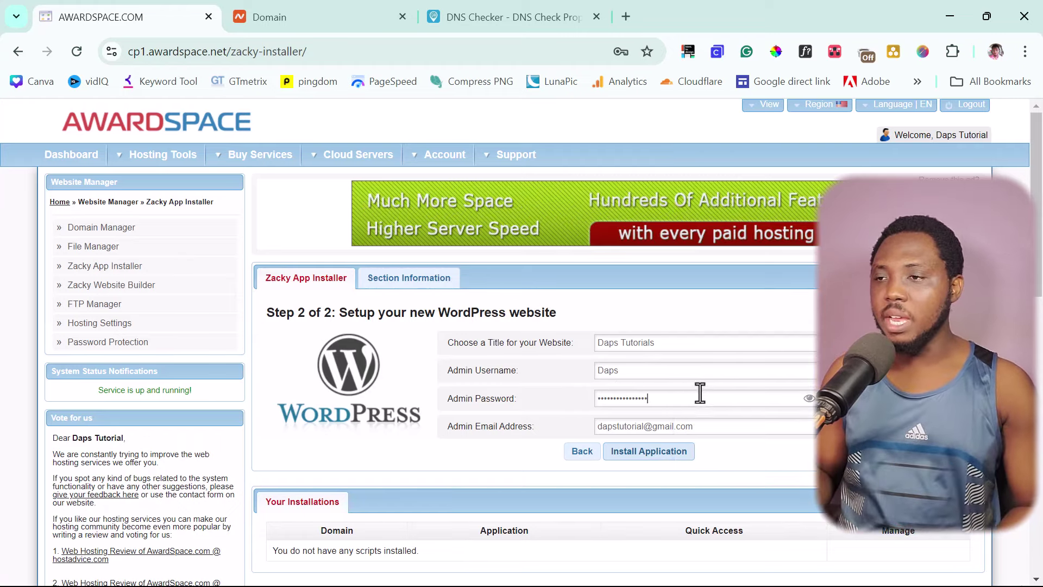
- Install WordPress 6.6.1 on dapstuts.site and scroll through the Congratulations summary
left_click(644, 454)
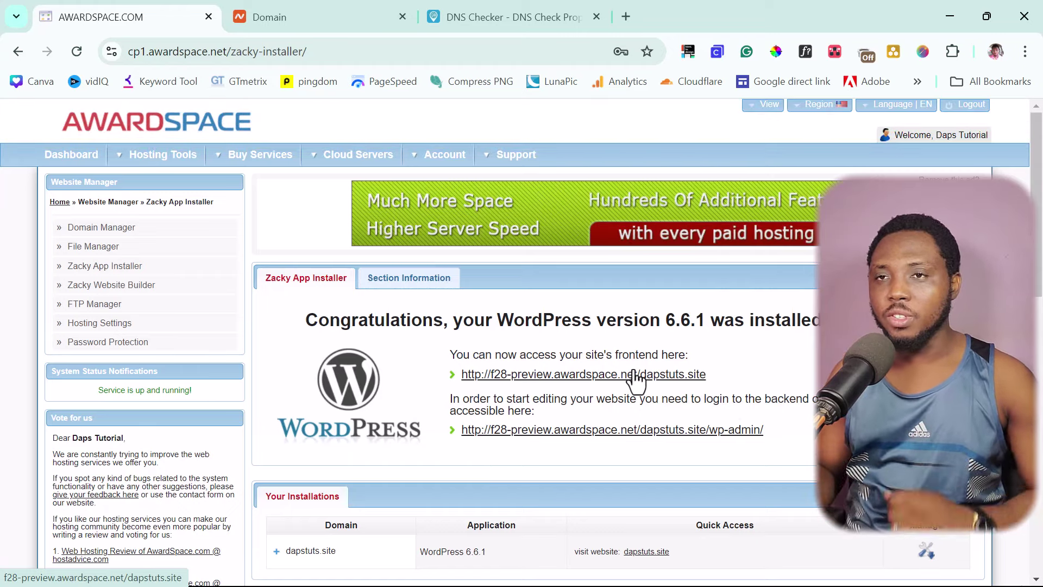
scroll(500, 274, "down", 1)
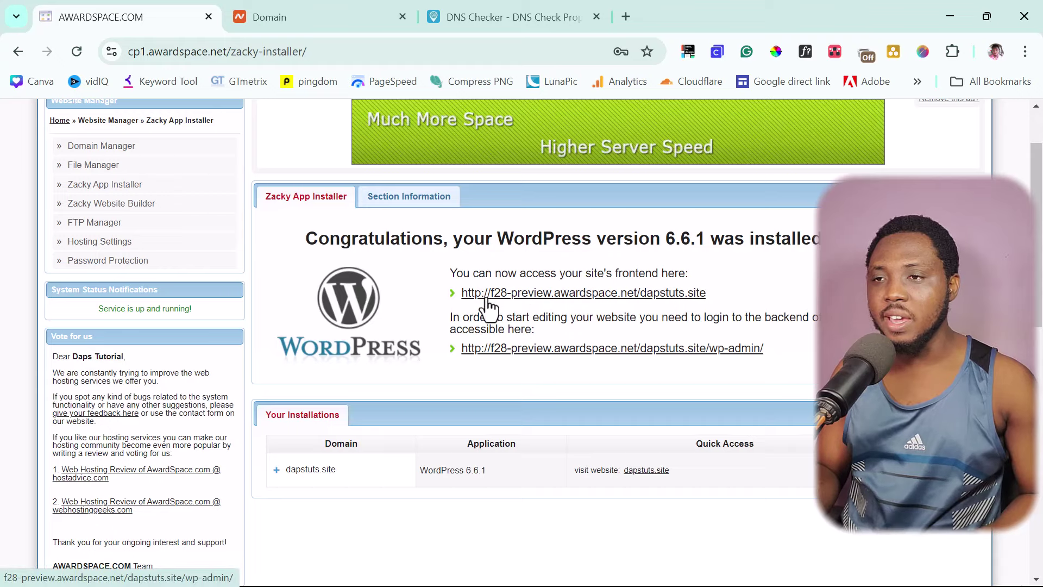
- Browse the Daps Tutorials sample homepage in its own tab, then return to the AwardSpace installer
left_click(594, 296)
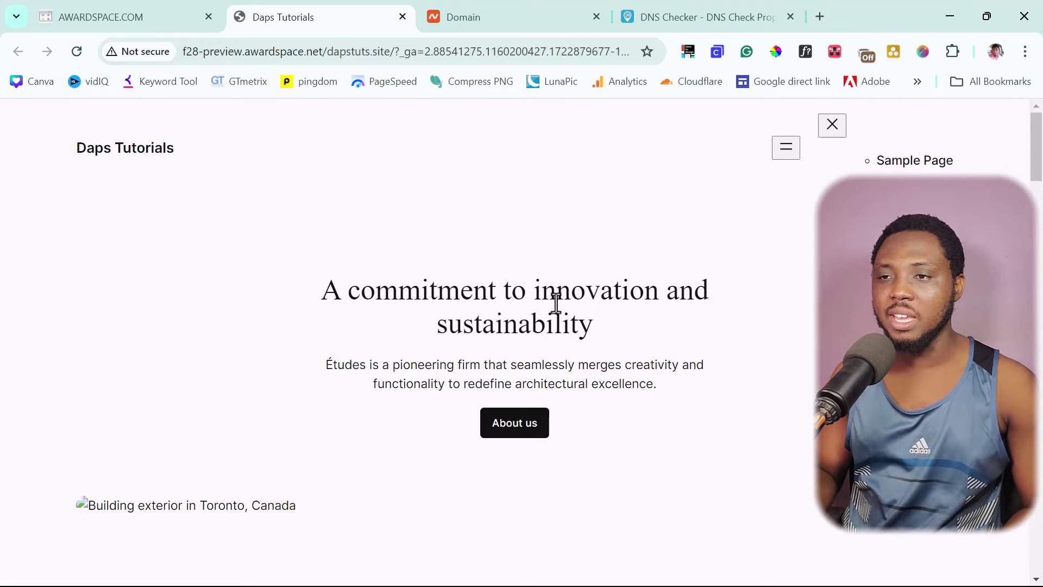
scroll(492, 359, "down", 15)
scroll(492, 358, "down", 6)
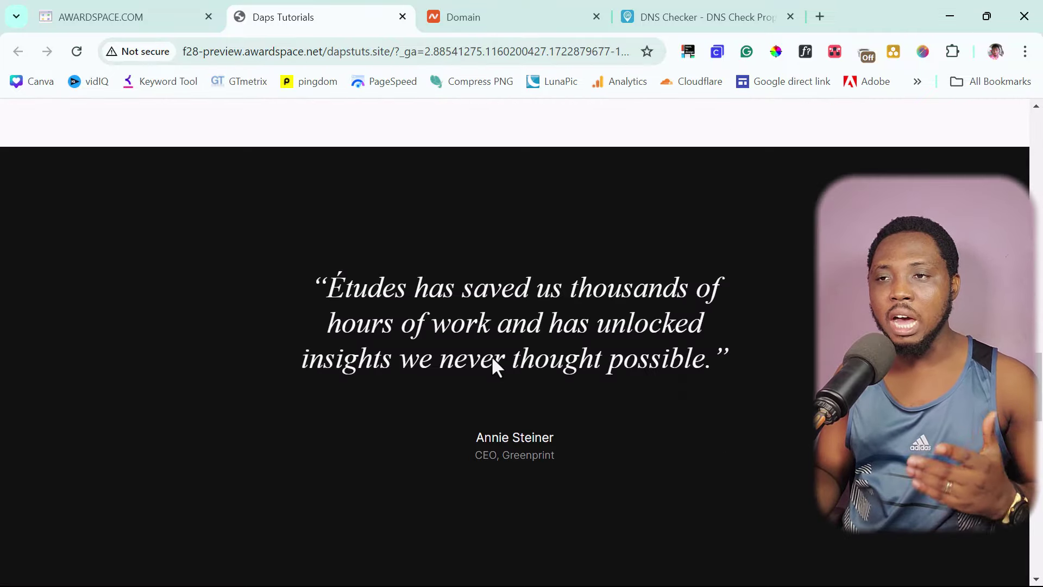
scroll(491, 356, "down", 6)
scroll(469, 303, "up", 9)
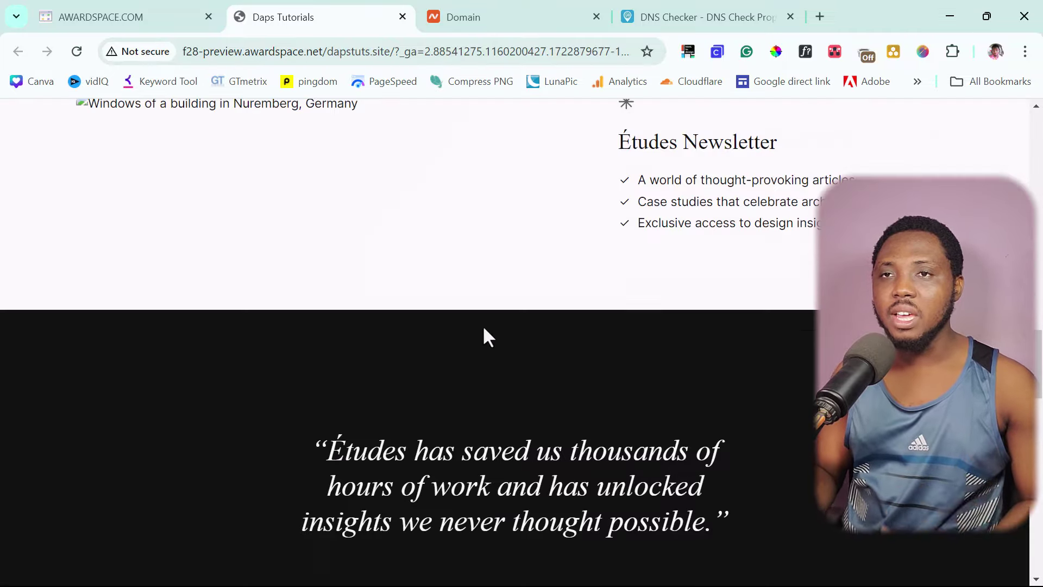
left_click(98, 8)
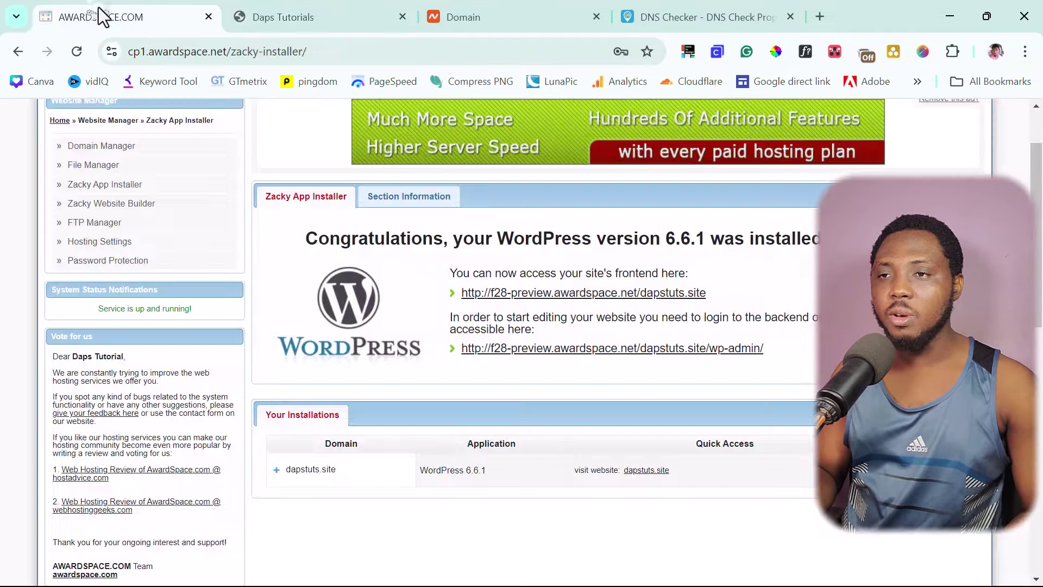
- Open the dapstuts.site wp-admin dashboard and dismiss the browser's save-password prompt
left_click(586, 348)
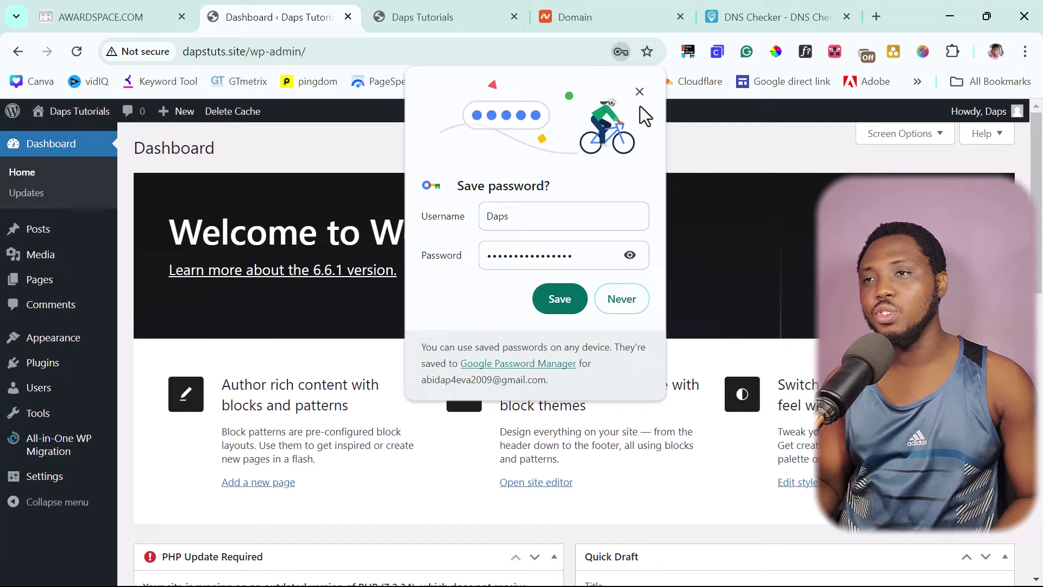
left_click(640, 92)
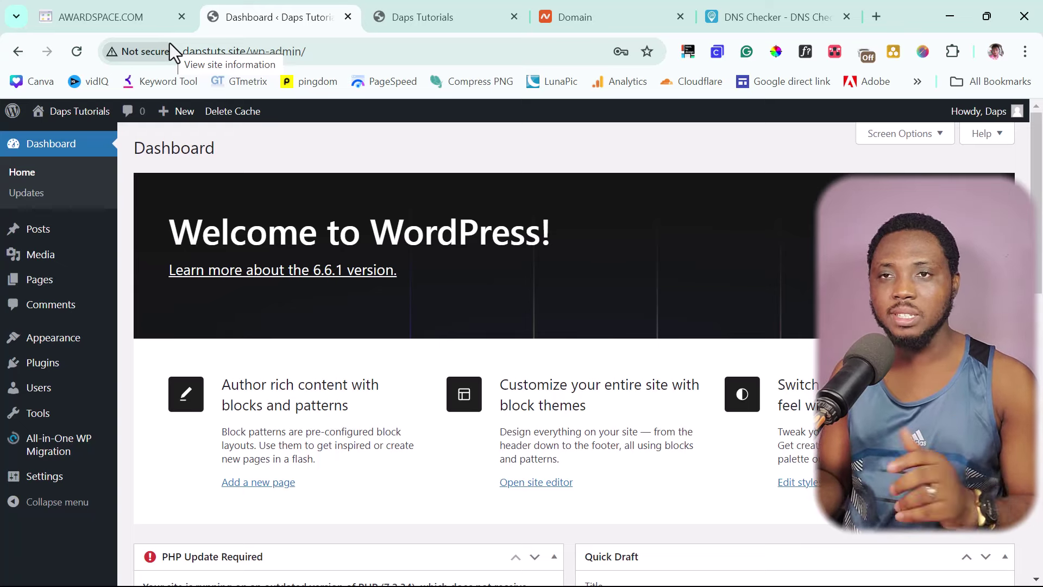
- Go to SSL Manager under AwardSpace's Hosting Tools and review its paid-upgrade SSL offer
left_click(126, 18)
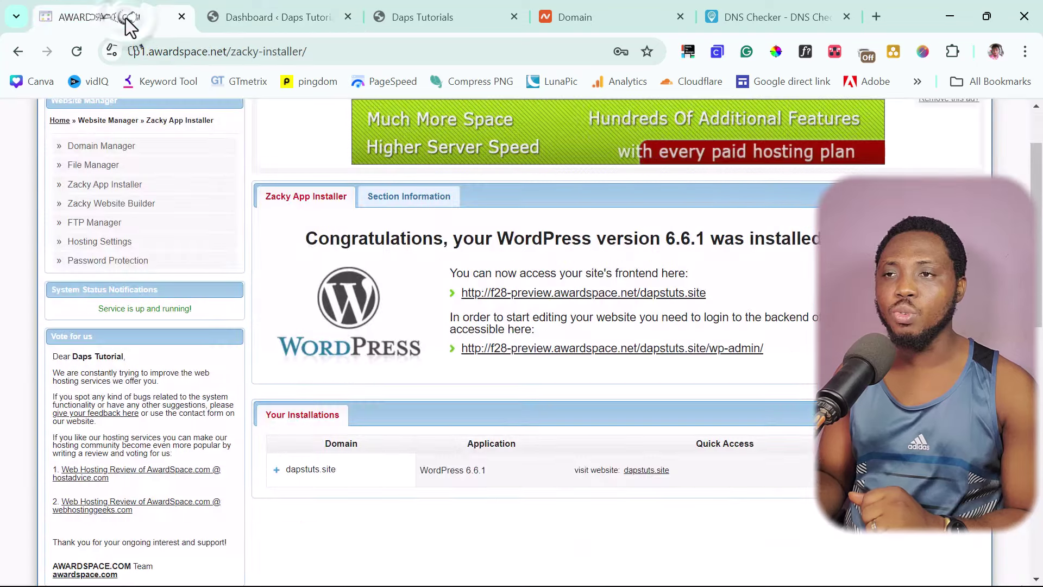
scroll(313, 308, "up", 2)
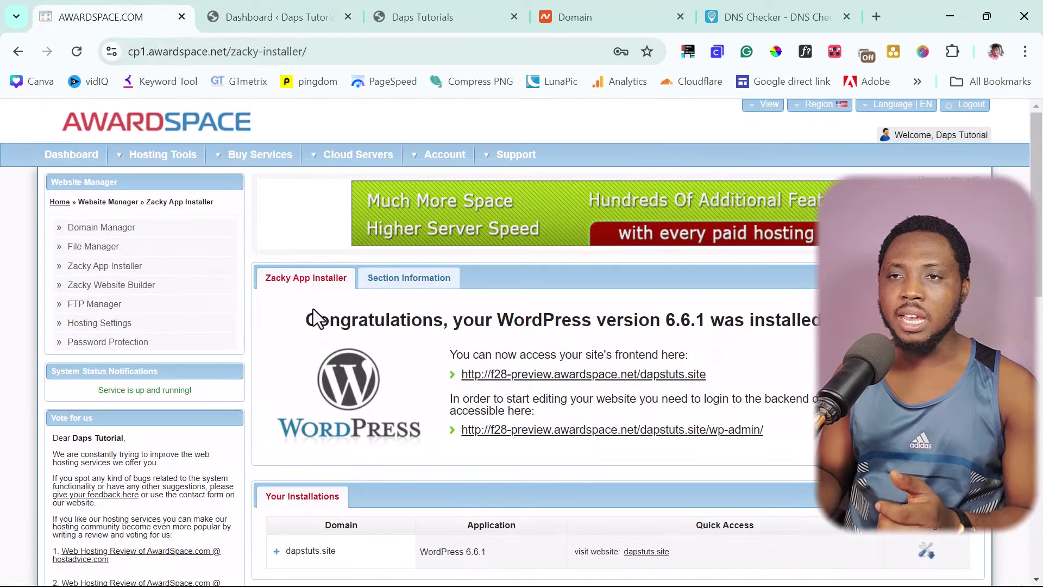
left_click(159, 156)
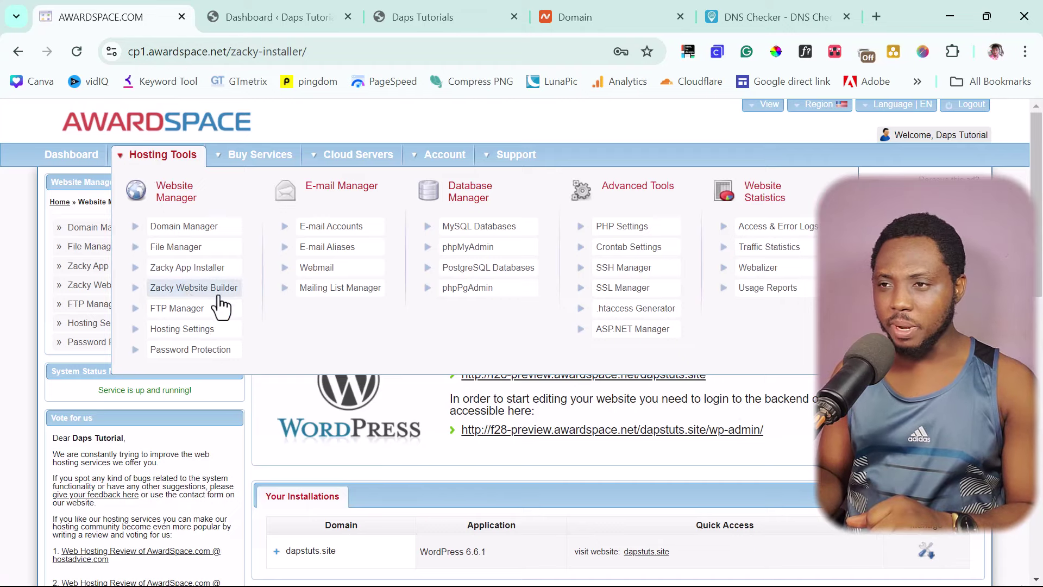
left_click(613, 293)
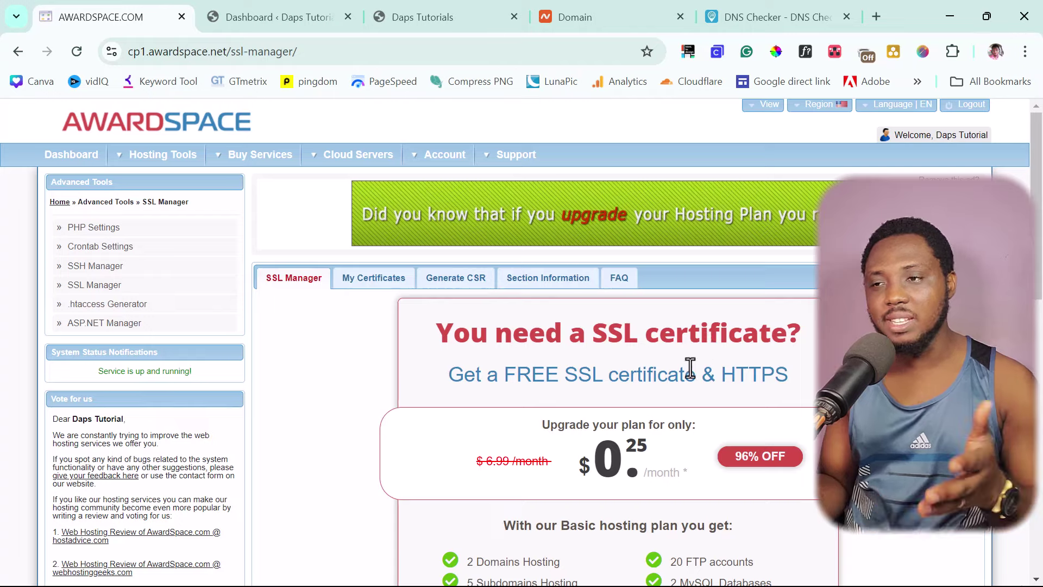
scroll(688, 370, "down", 1)
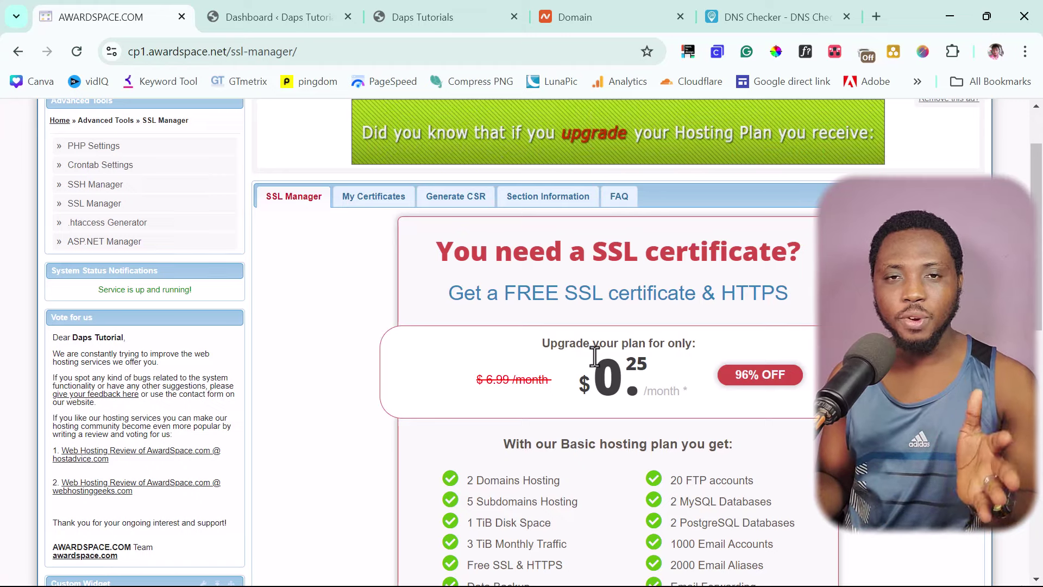
scroll(595, 357, "up", 2)
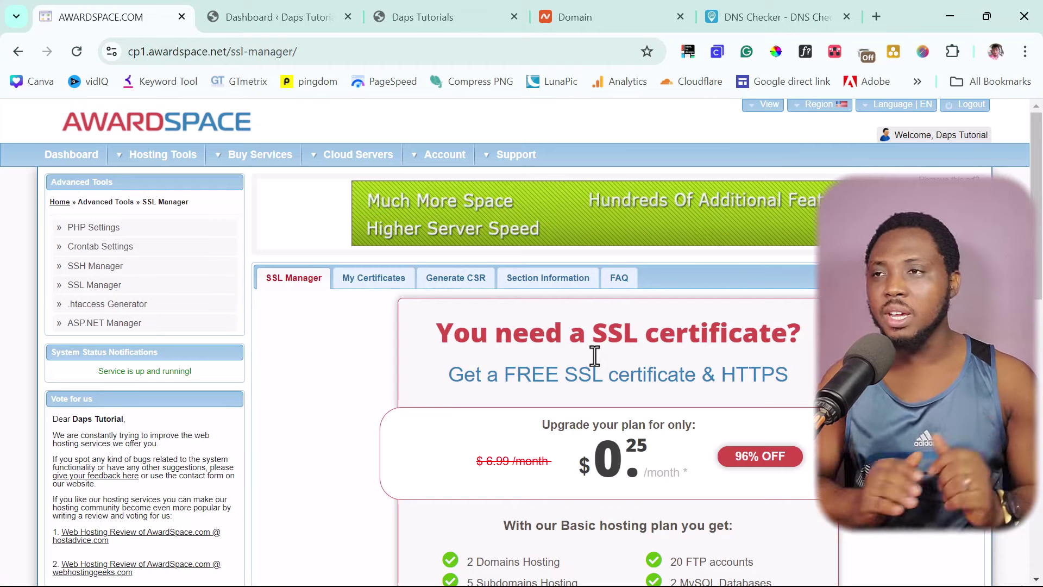
- Review Cloudflare's Free plan pricing in a new tab, then log in to Cloudflare
left_click(878, 16)
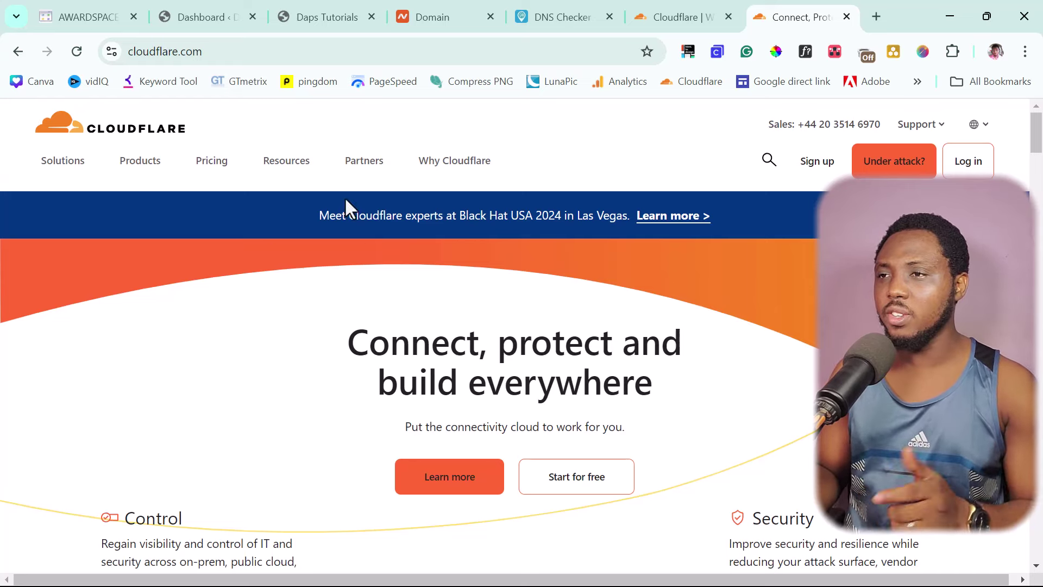
left_click(802, 163)
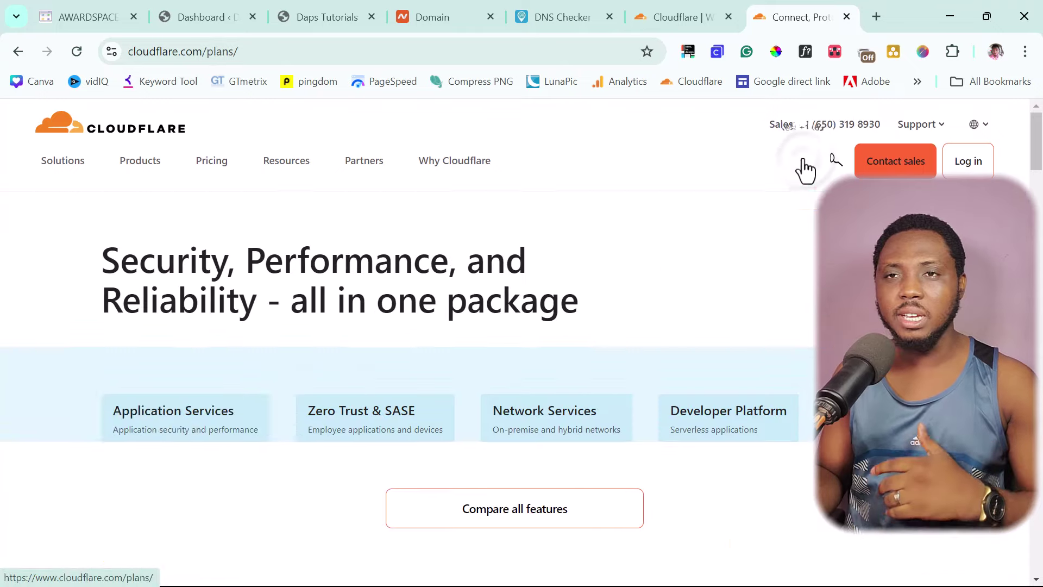
scroll(545, 270, "down", 2)
scroll(544, 268, "down", 5)
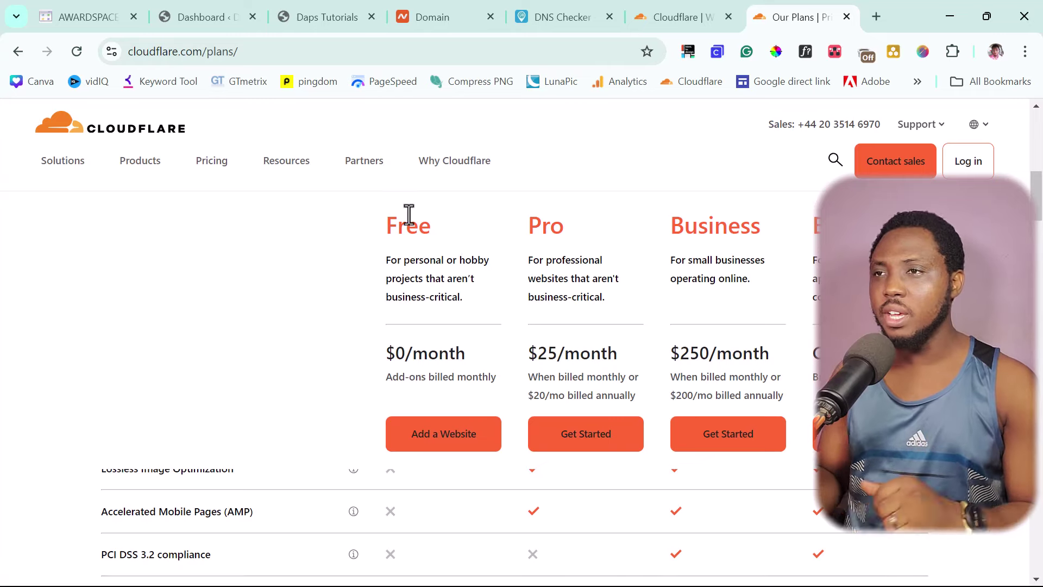
left_click(663, 19)
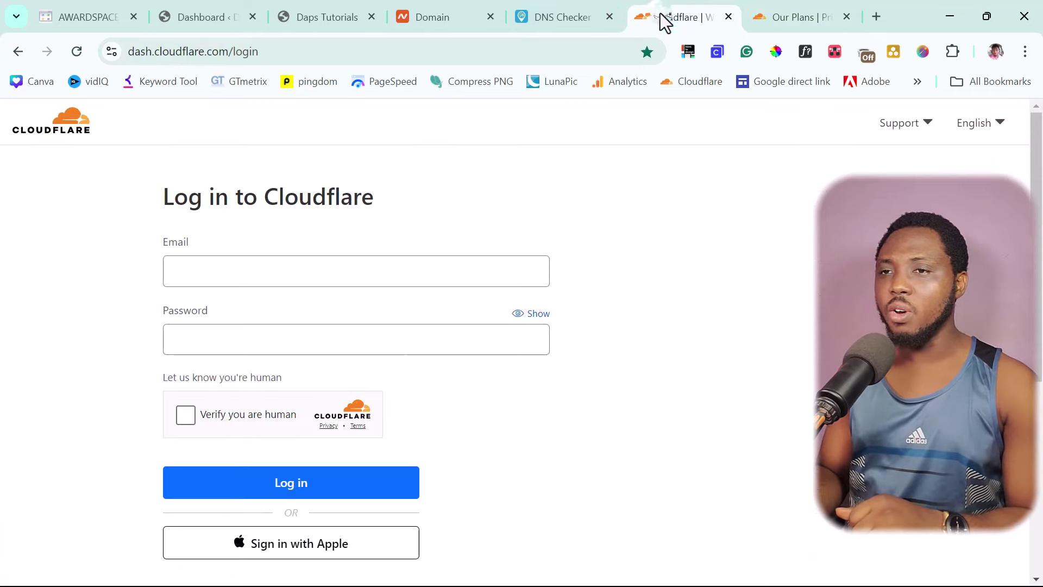
left_click(188, 273)
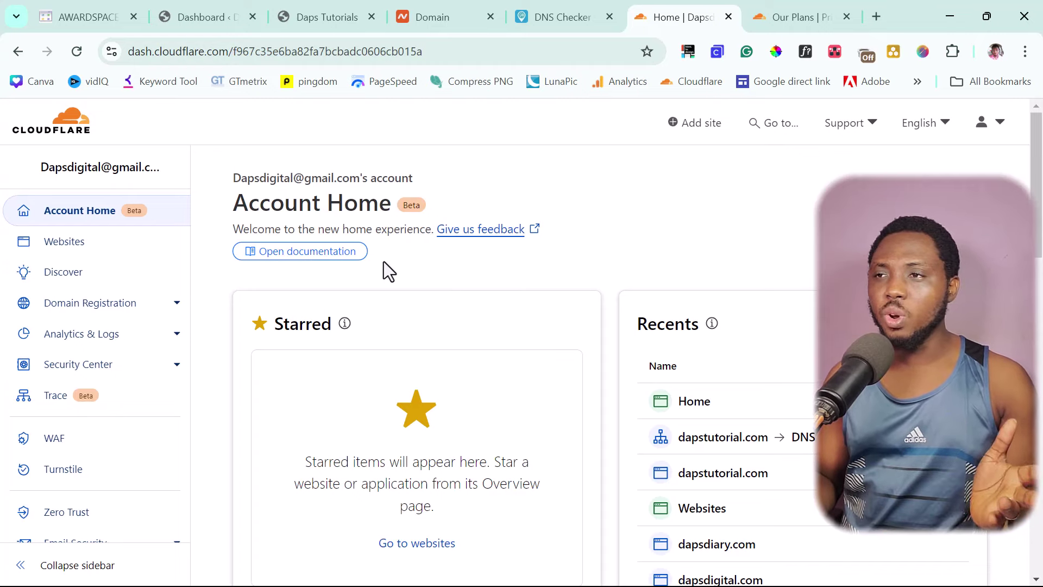
- Add dapstuts.site as a new site in Cloudflare by pasting the domain
left_click(695, 125)
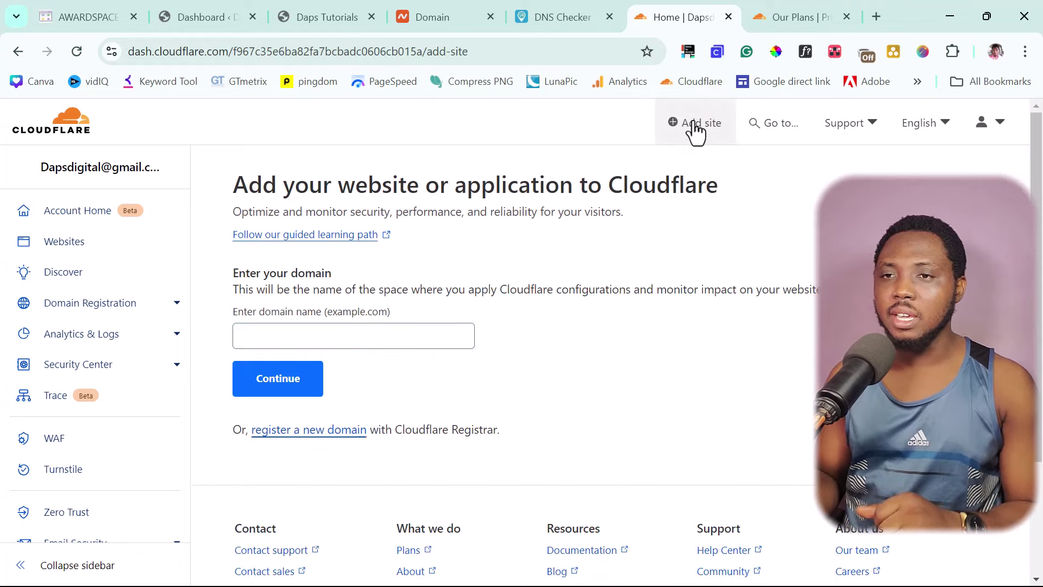
left_click(276, 335)
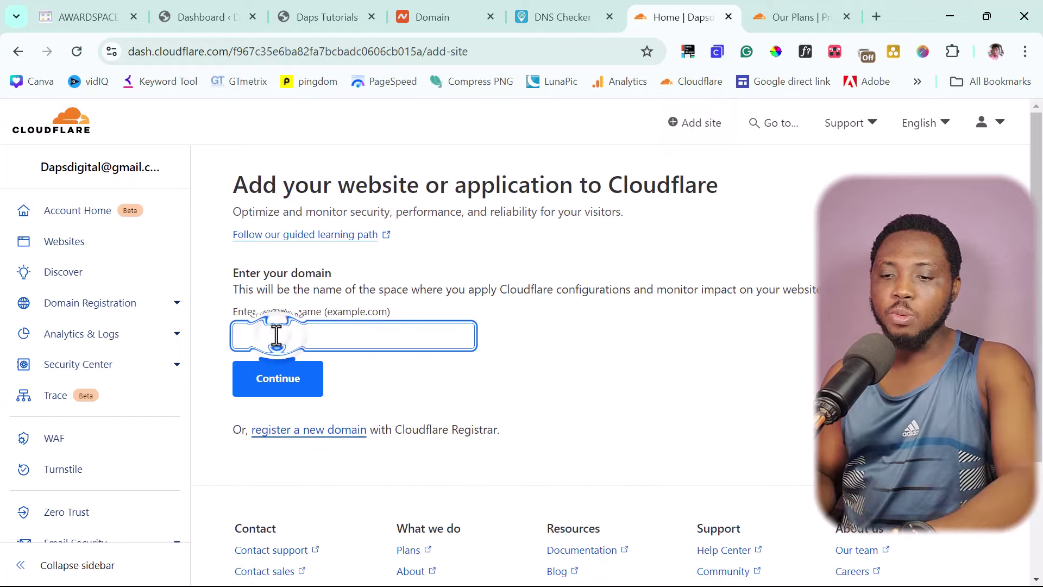
type("dapstuts.site")
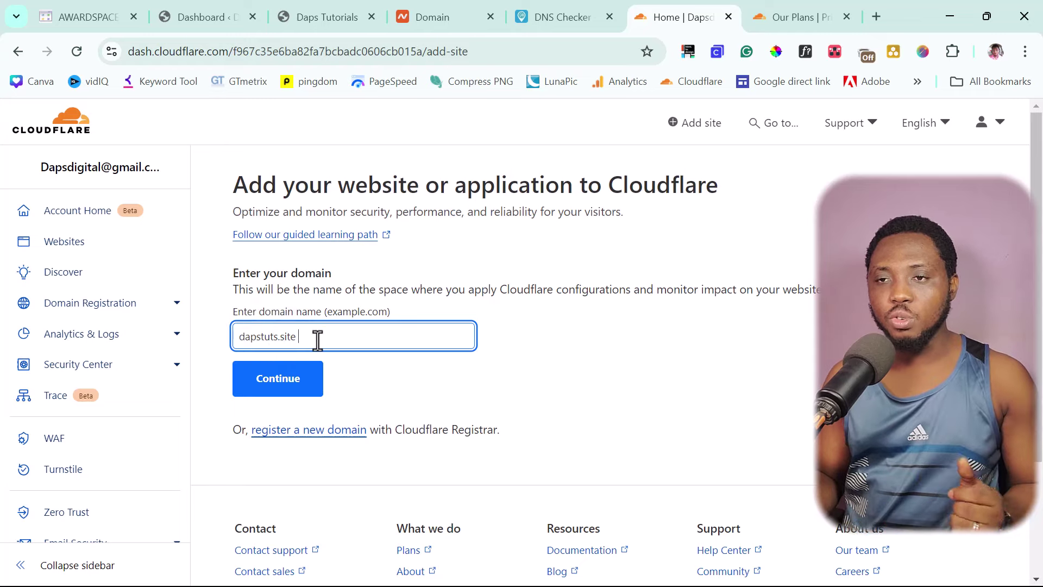
left_click(281, 382)
- Choose the Free $0 plan and review the scanned DNS records
scroll(275, 319, "down", 5)
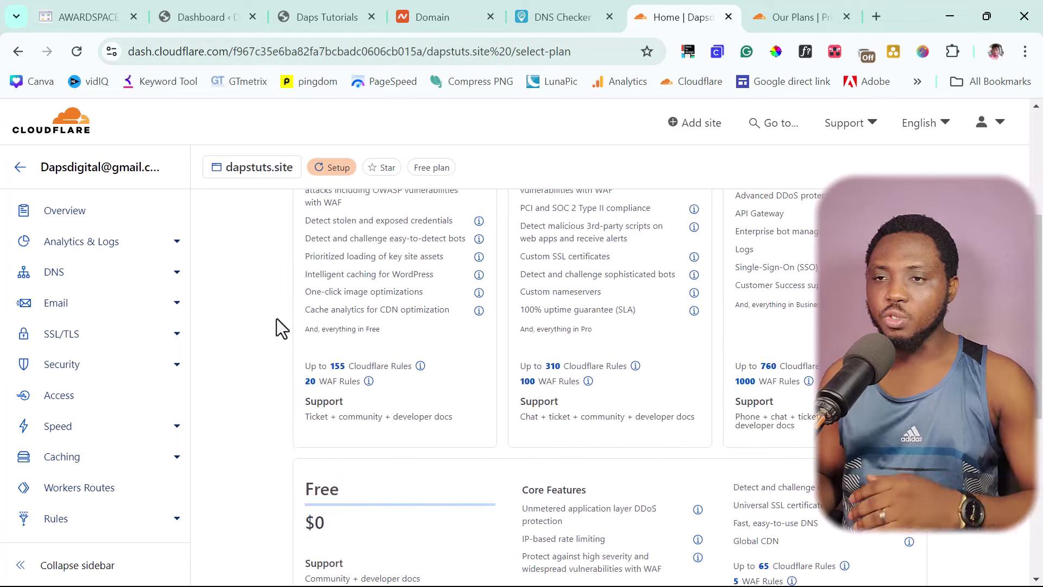
scroll(276, 319, "down", 3)
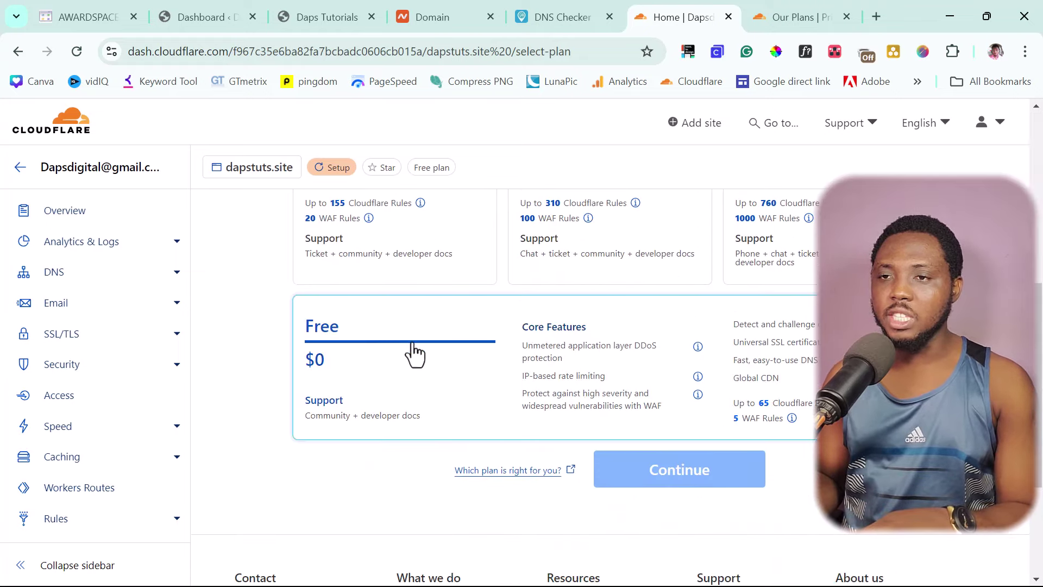
left_click(405, 371)
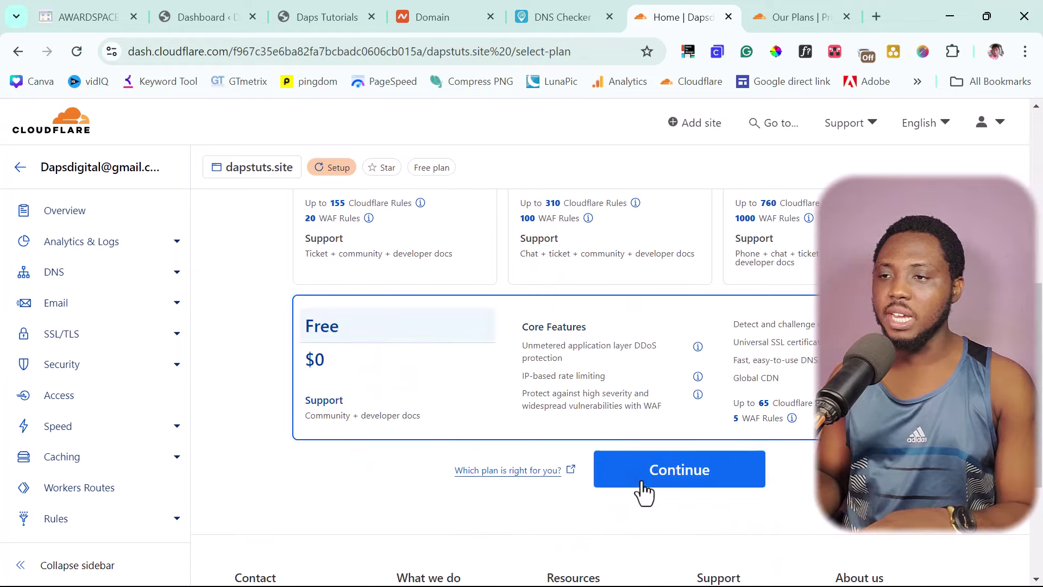
left_click(644, 485)
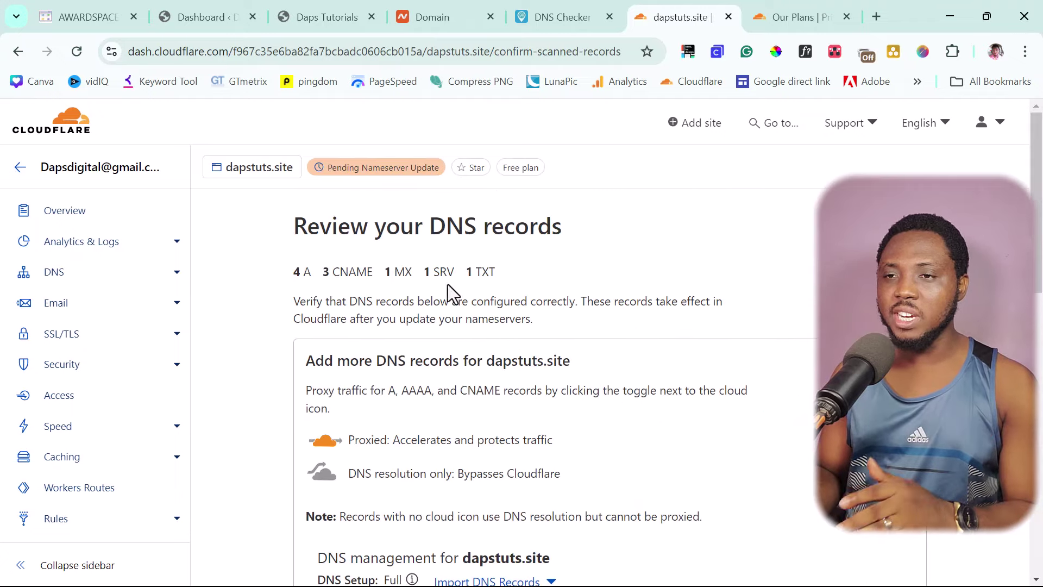
scroll(269, 309, "down", 10)
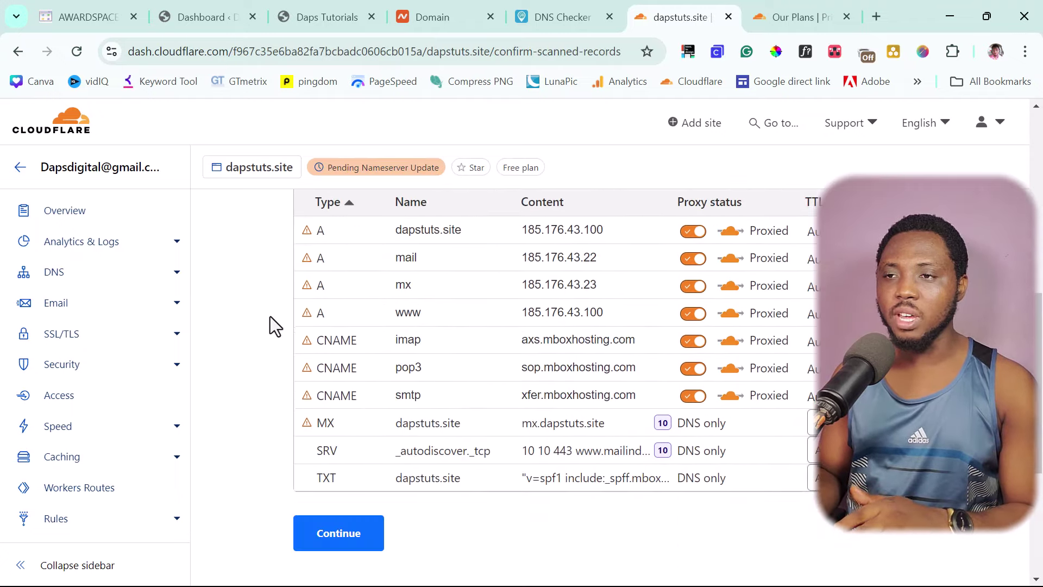
scroll(275, 326, "up", 3)
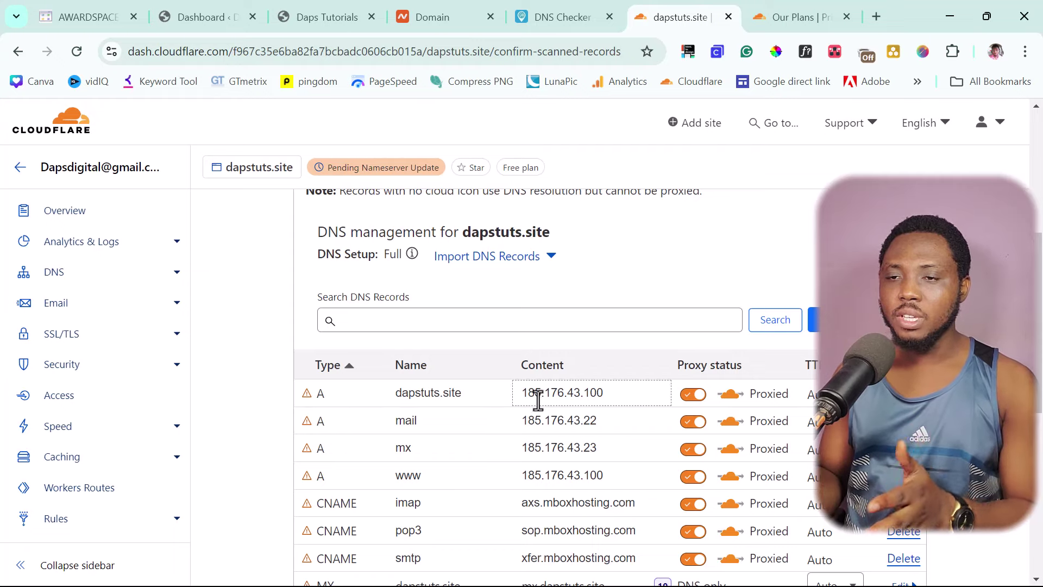
scroll(275, 364, "down", 2)
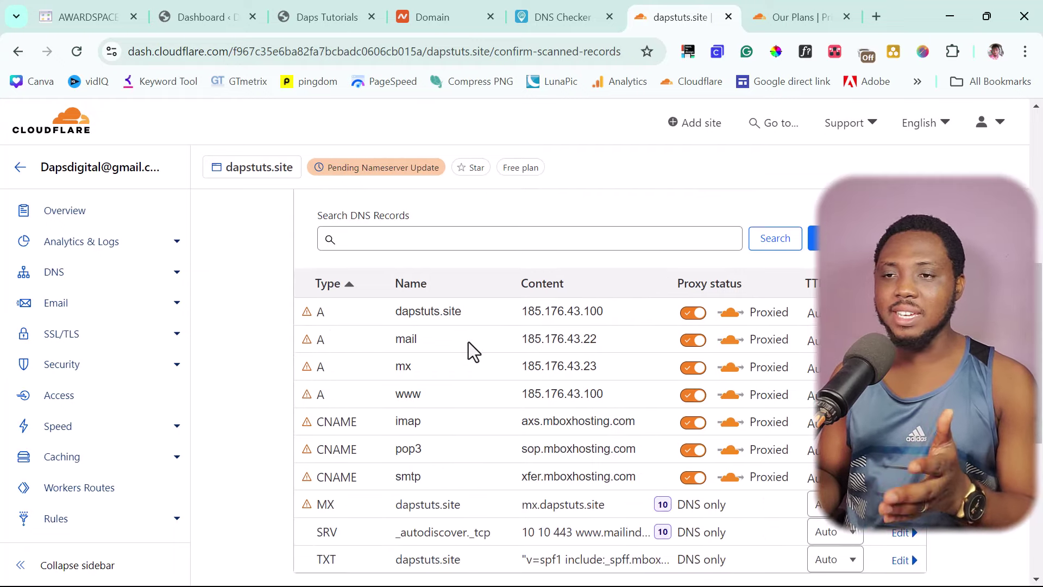
scroll(201, 410, "down", 6)
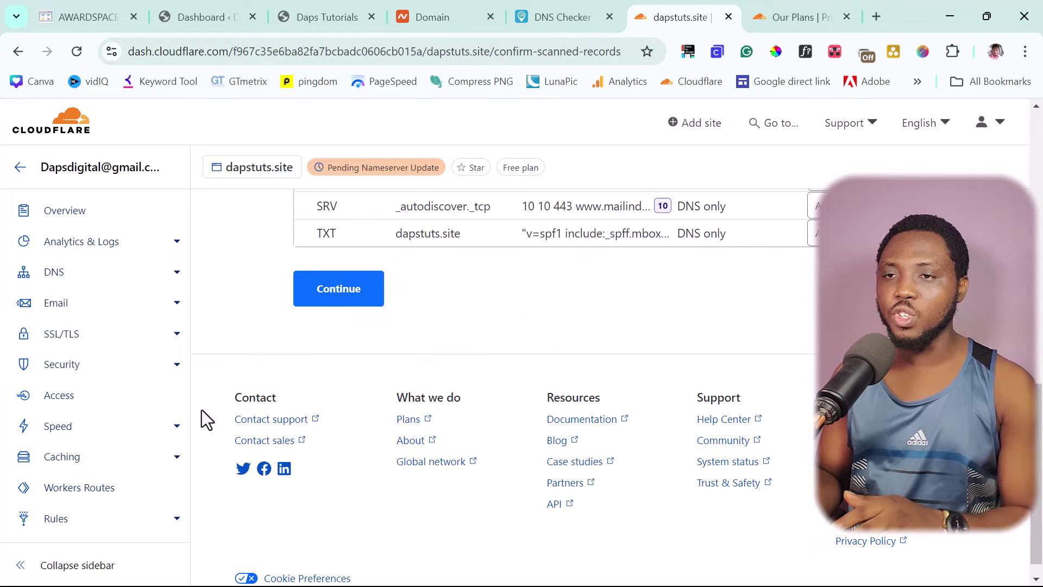
scroll(201, 419, "up", 3)
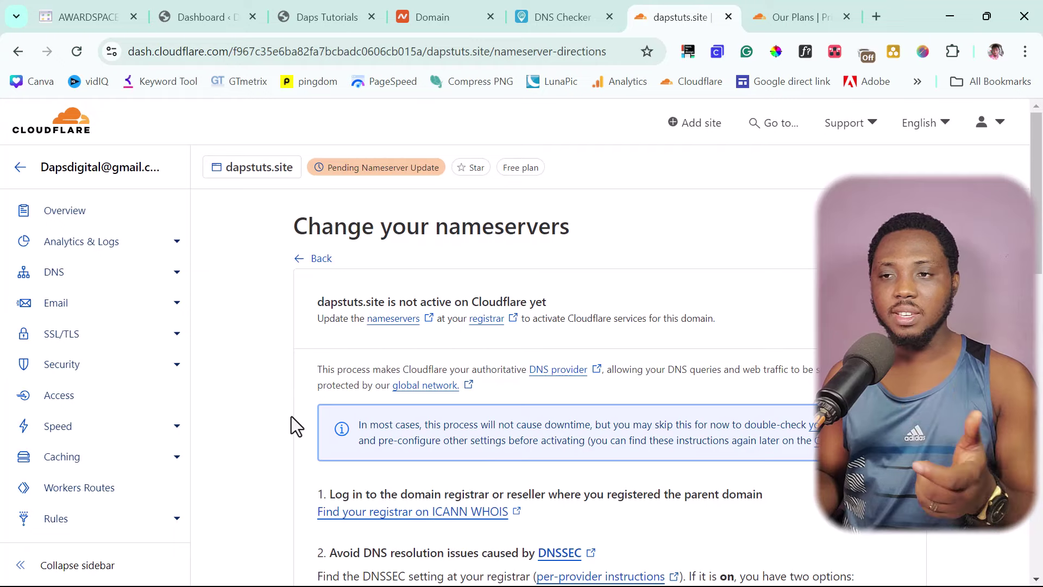
- Replace ns5/ns6.awardspace.com with jo.ns.cloudflare.com and lee.ns.cloudflare.com in Namecheap Custom DNS and save
scroll(289, 416, "down", 6)
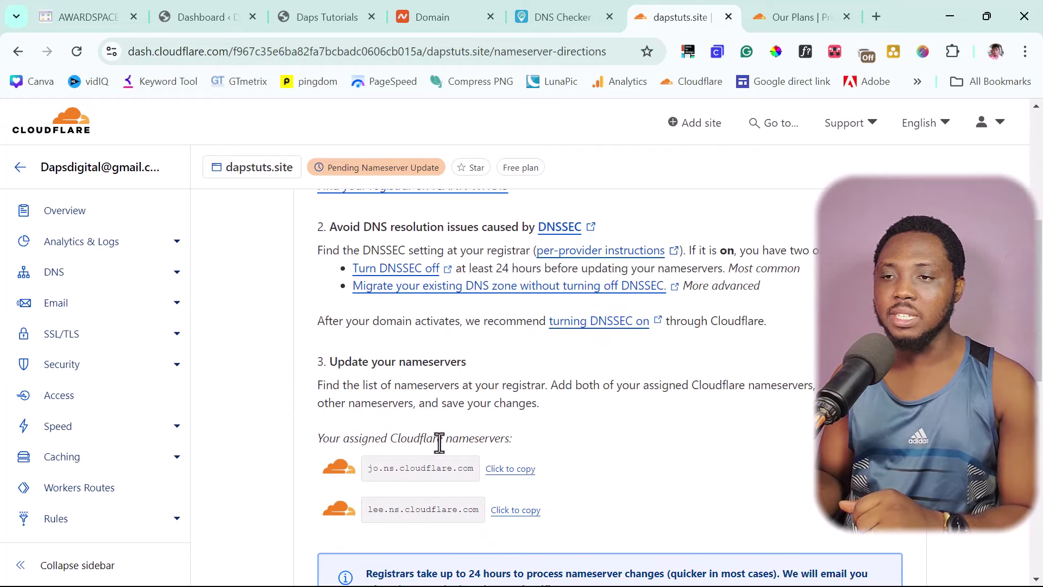
left_click(508, 470)
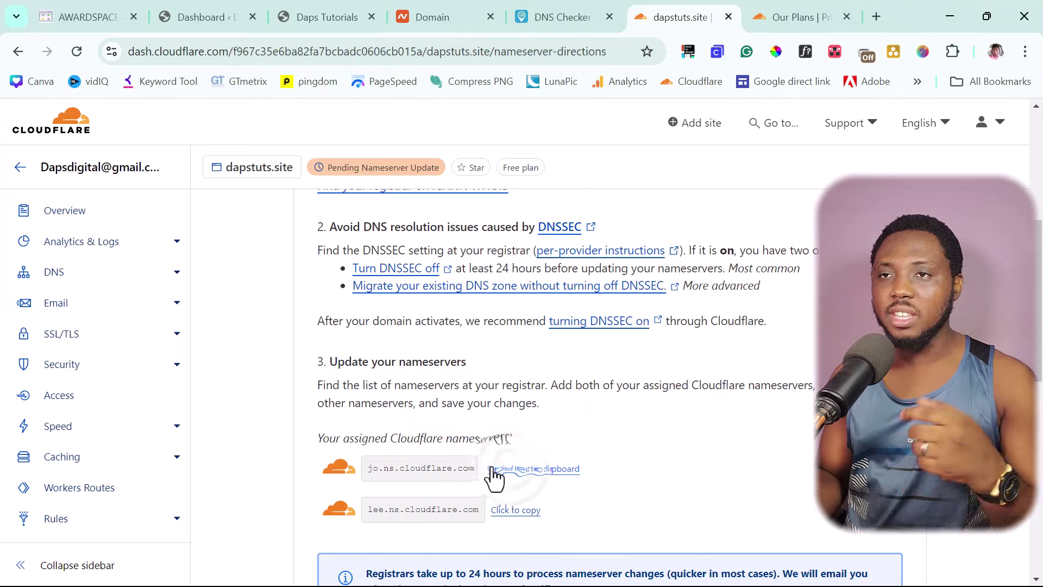
left_click(440, 16)
left_click_drag(502, 243, 367, 248)
key("ctrl+v")
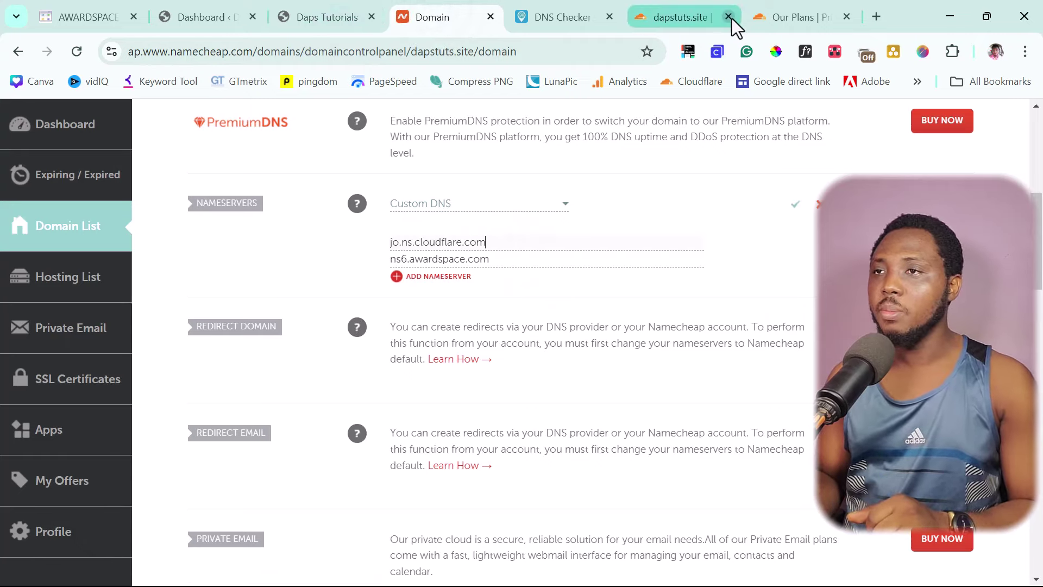
left_click(666, 17)
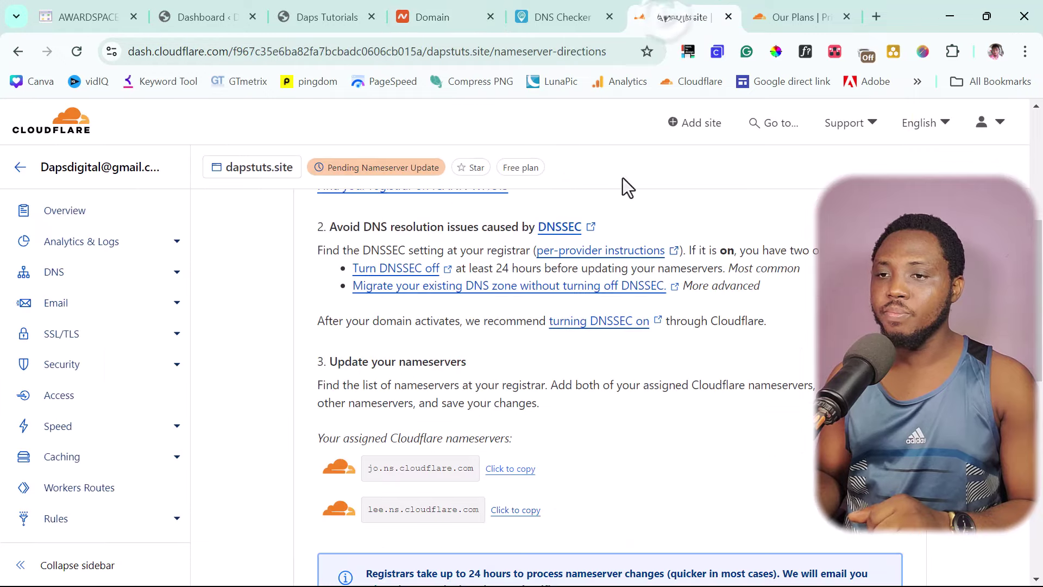
left_click(500, 510)
left_click(434, 18)
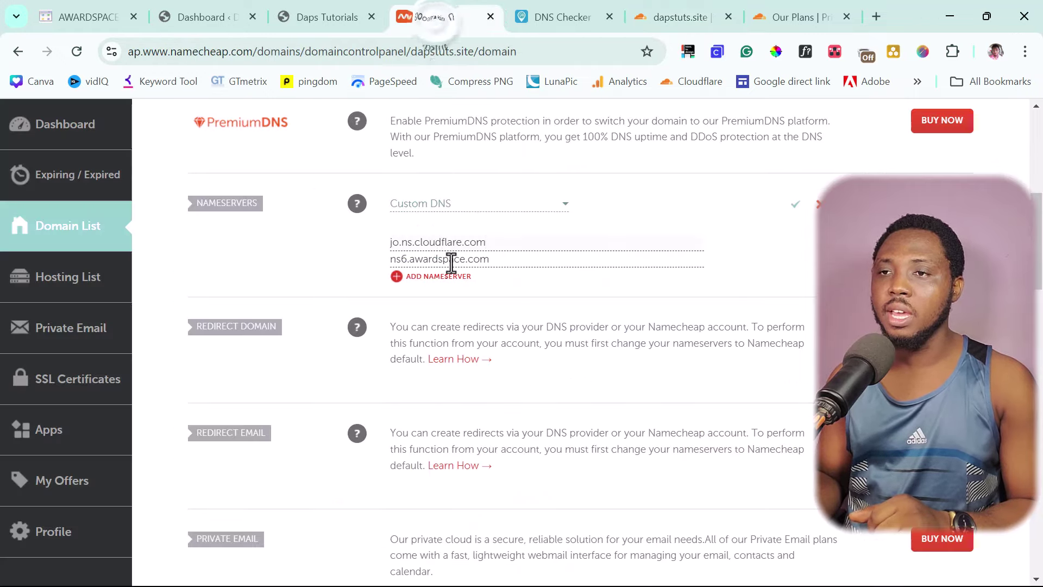
left_click_drag(497, 259, 358, 264)
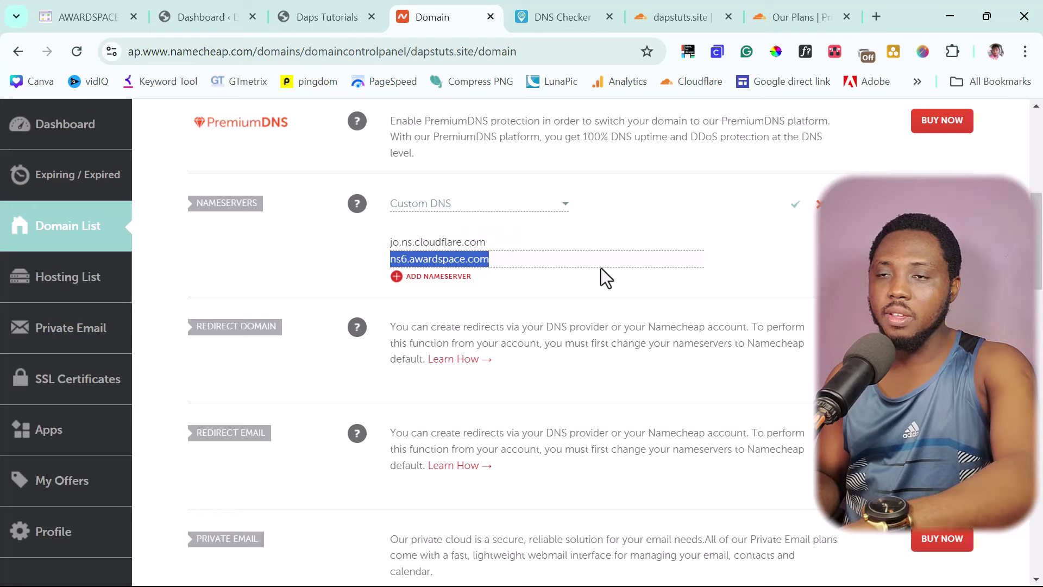
key("ctrl+v")
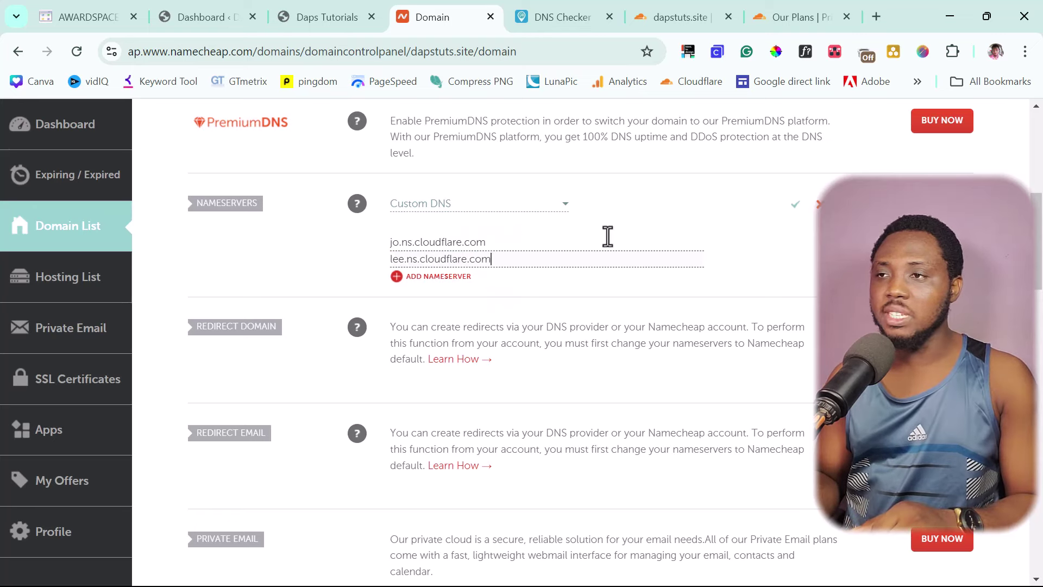
left_click(796, 206)
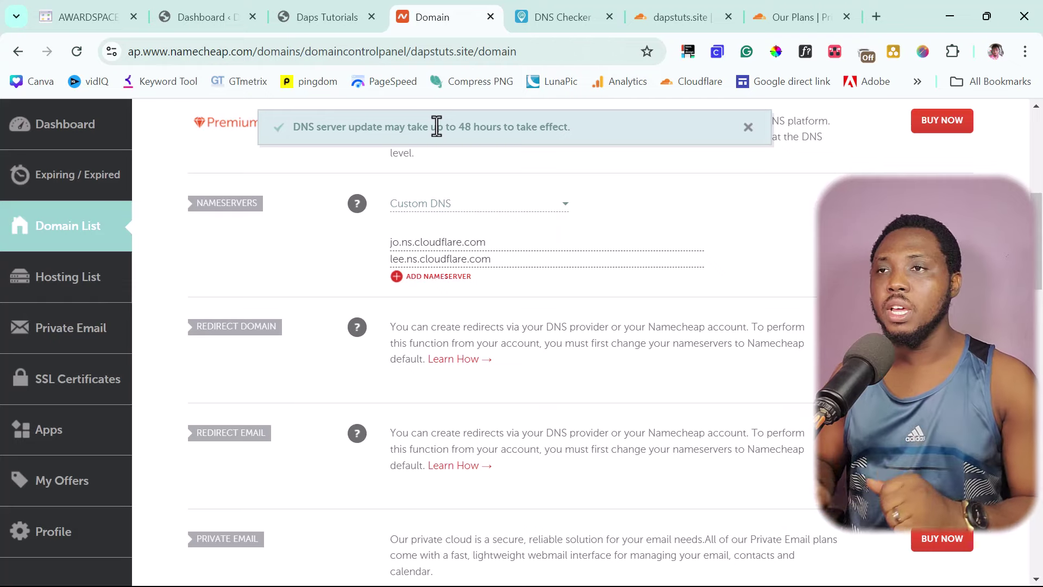
- Have Cloudflare check dapstuts.site's nameservers, then switch back to the AwardSpace control panel
left_click(669, 15)
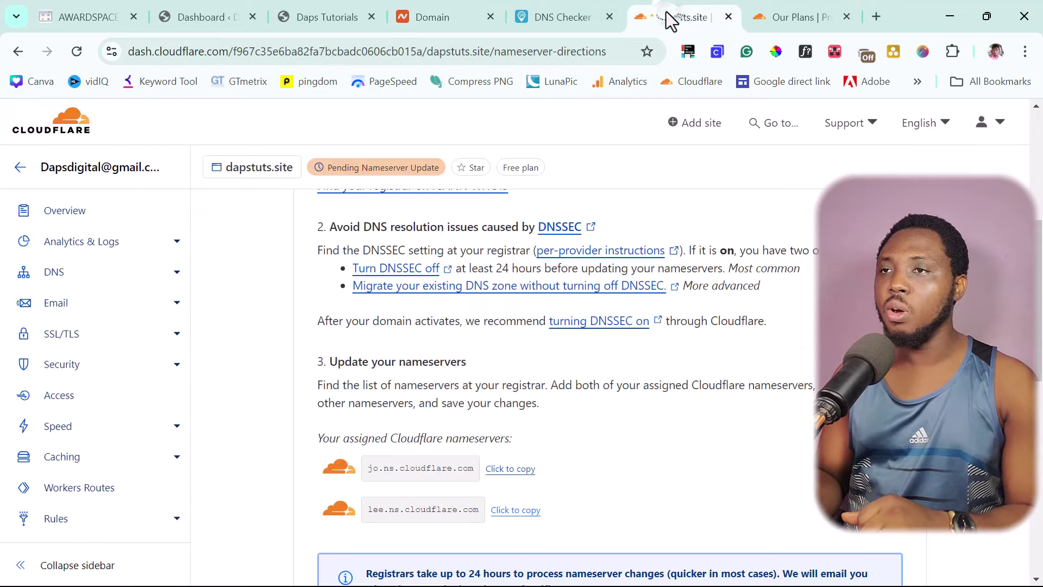
scroll(282, 372, "down", 7)
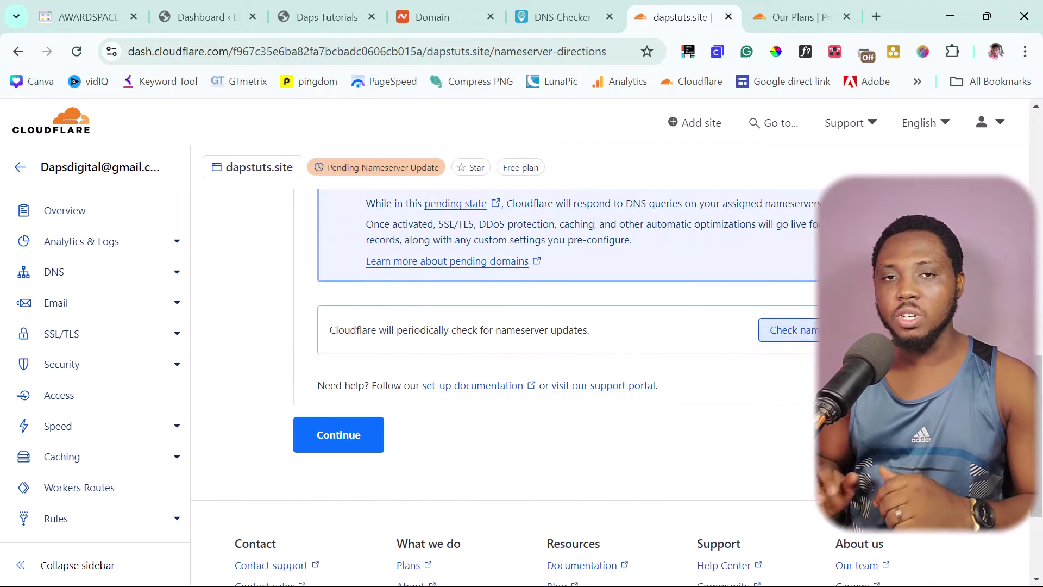
left_click(837, 330)
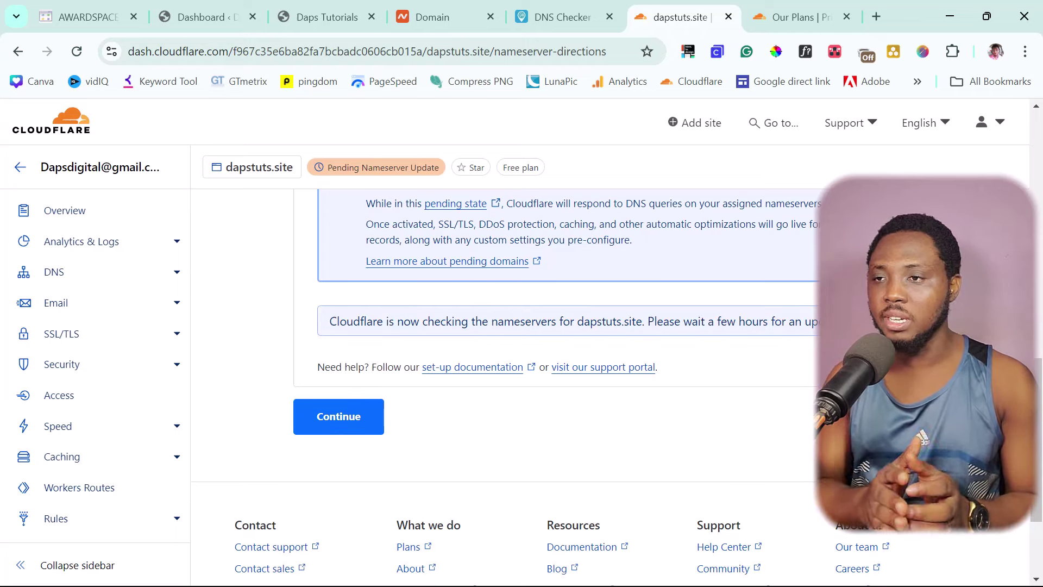
scroll(338, 362, "up", 3)
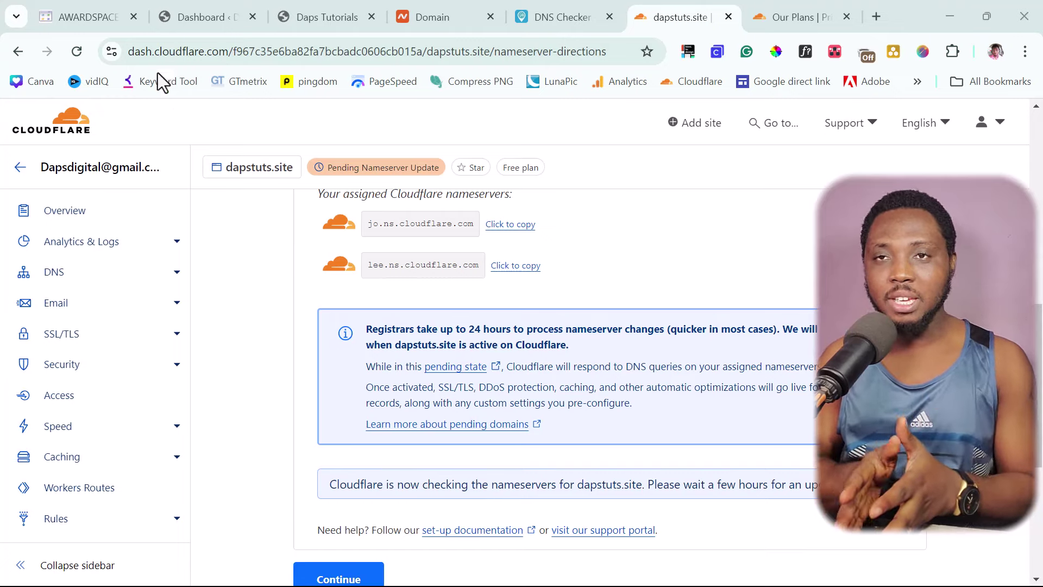
left_click(86, 9)
mouse_move(139, 156)
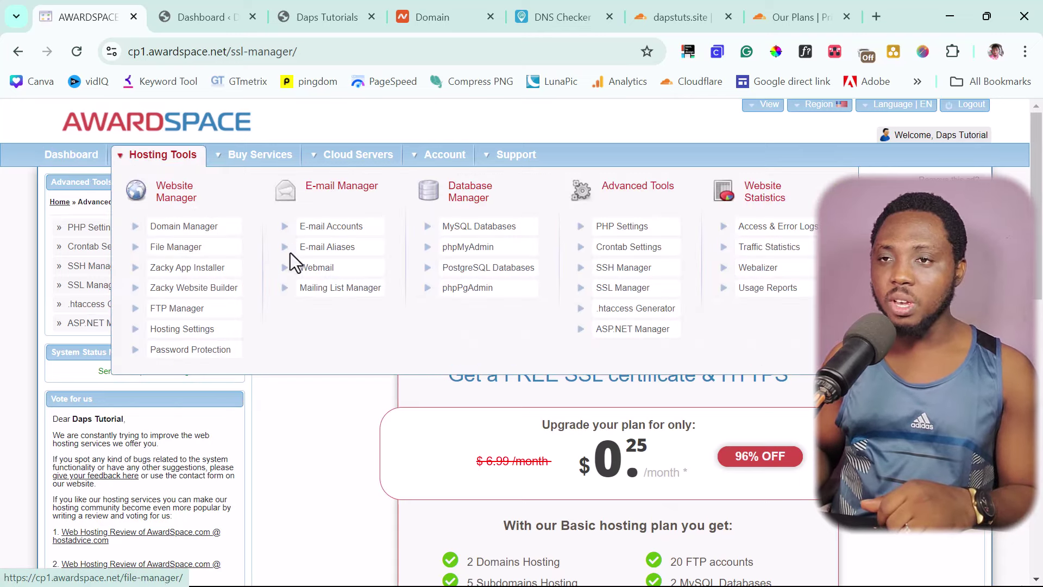
- Create the info mailbox on dapstuts.site in E-mail Manager with its password confirmed
left_click(341, 240)
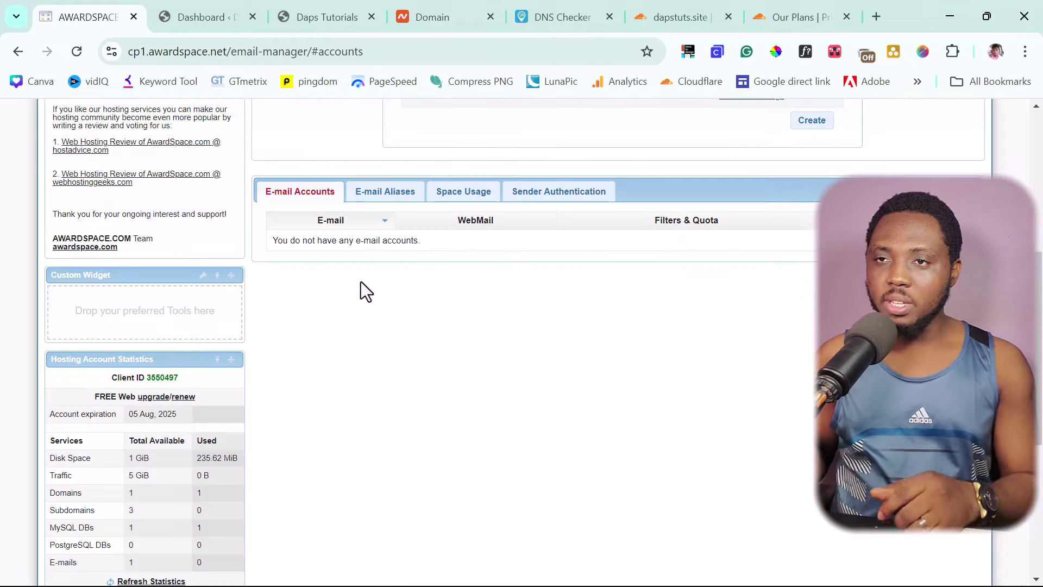
scroll(361, 281, "up", 5)
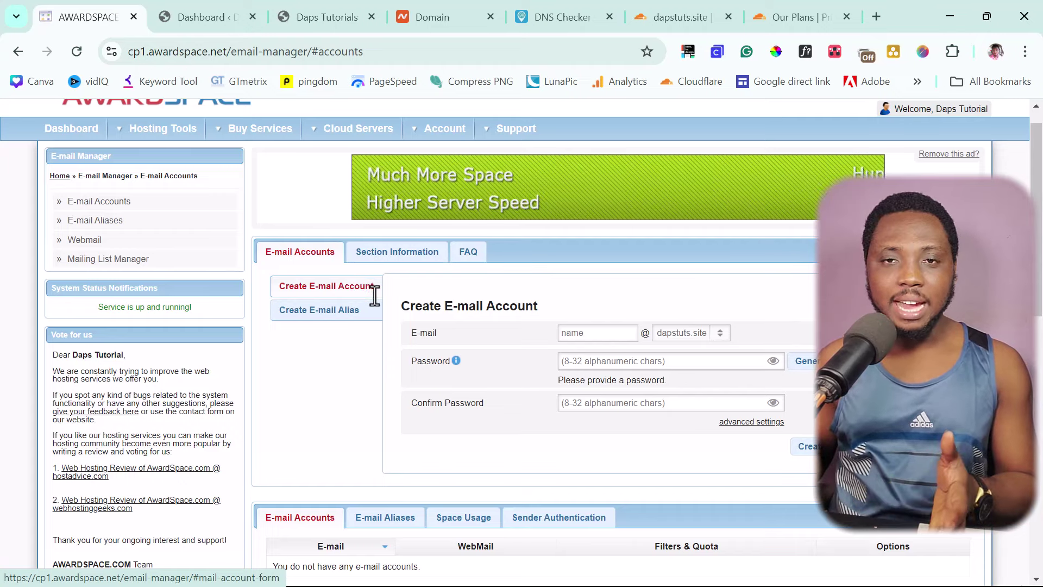
left_click(574, 334)
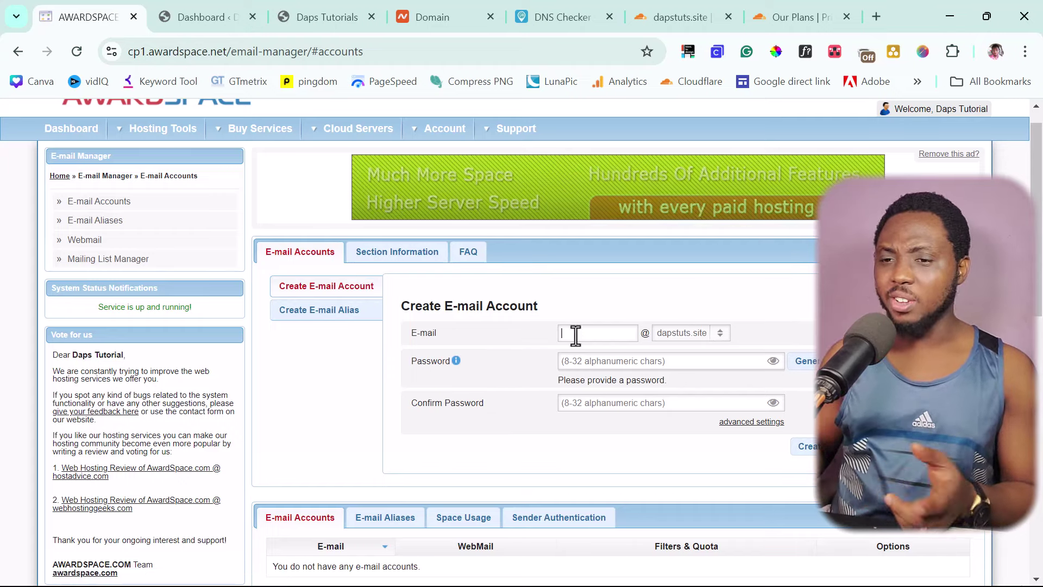
type("info")
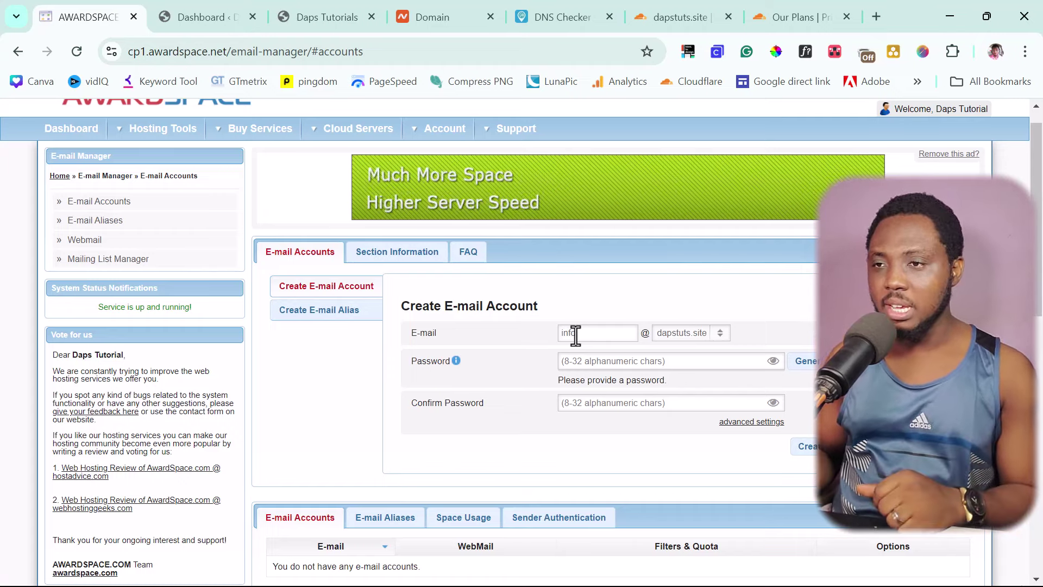
left_click(613, 361)
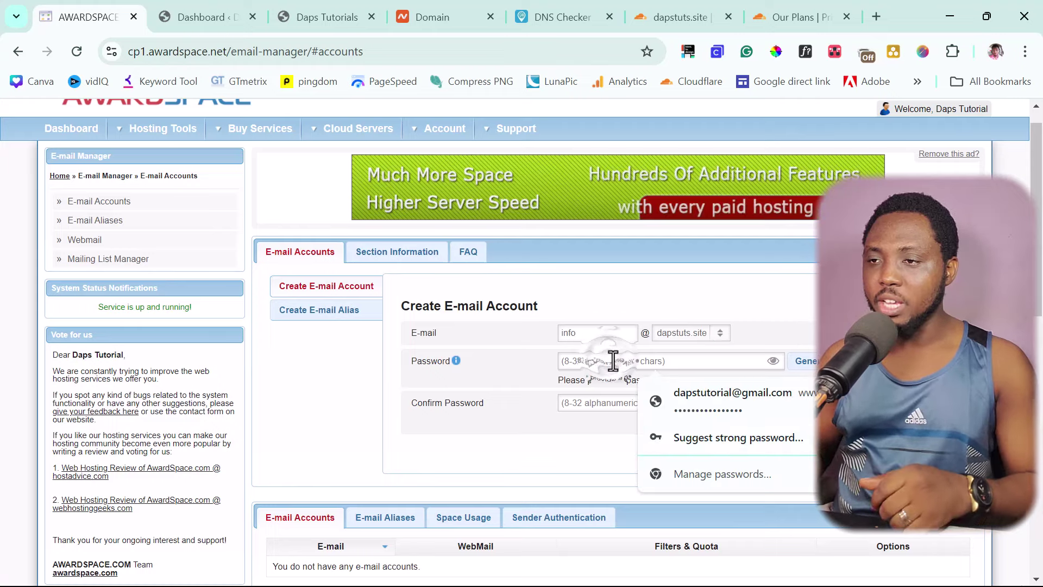
left_click(679, 405)
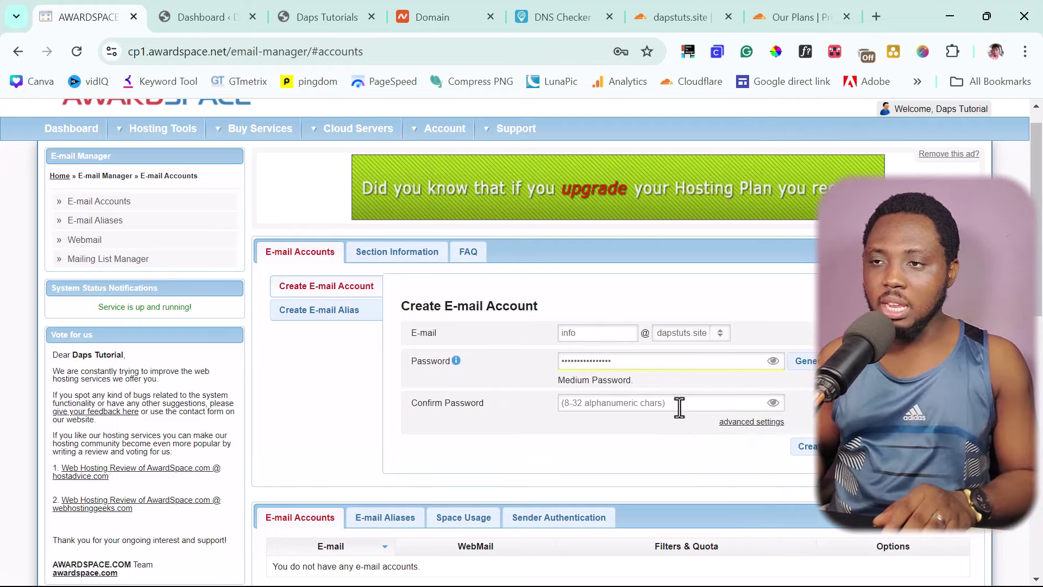
left_click(653, 404)
key("ctrl+v")
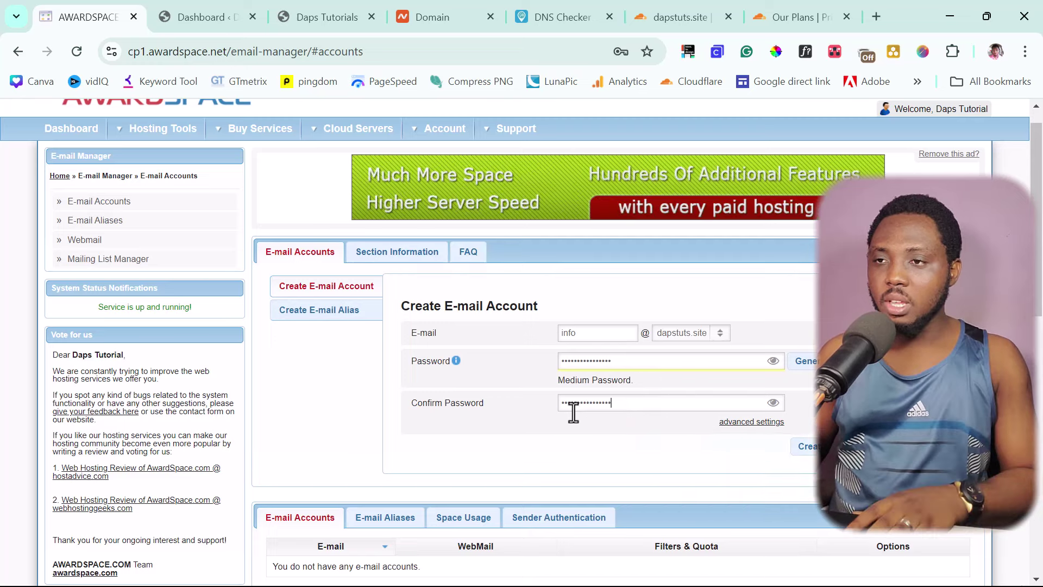
left_click(805, 446)
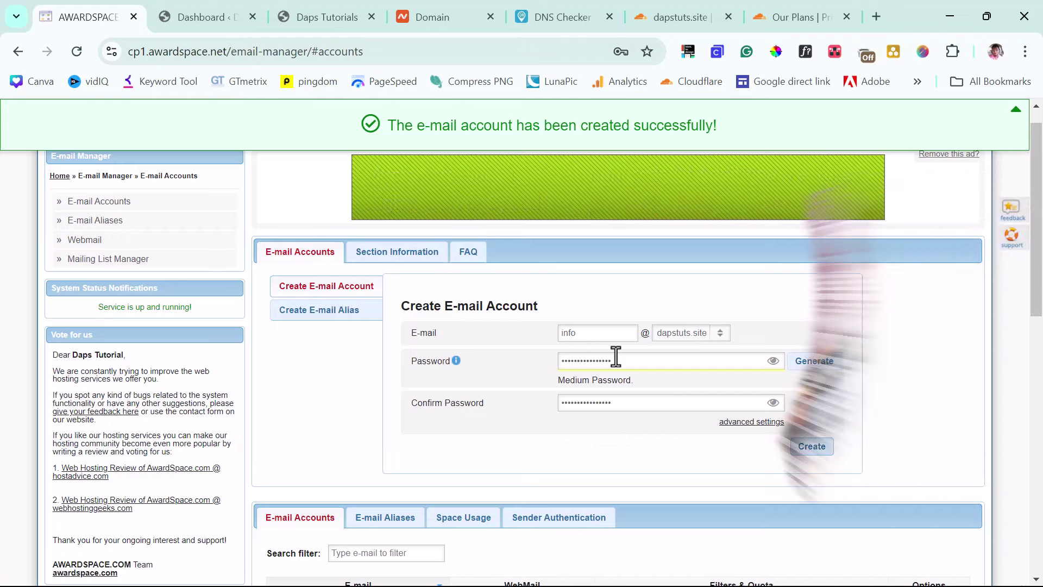
- Open the new mailbox's webmail and launch Roundcube
scroll(616, 357, "down", 4)
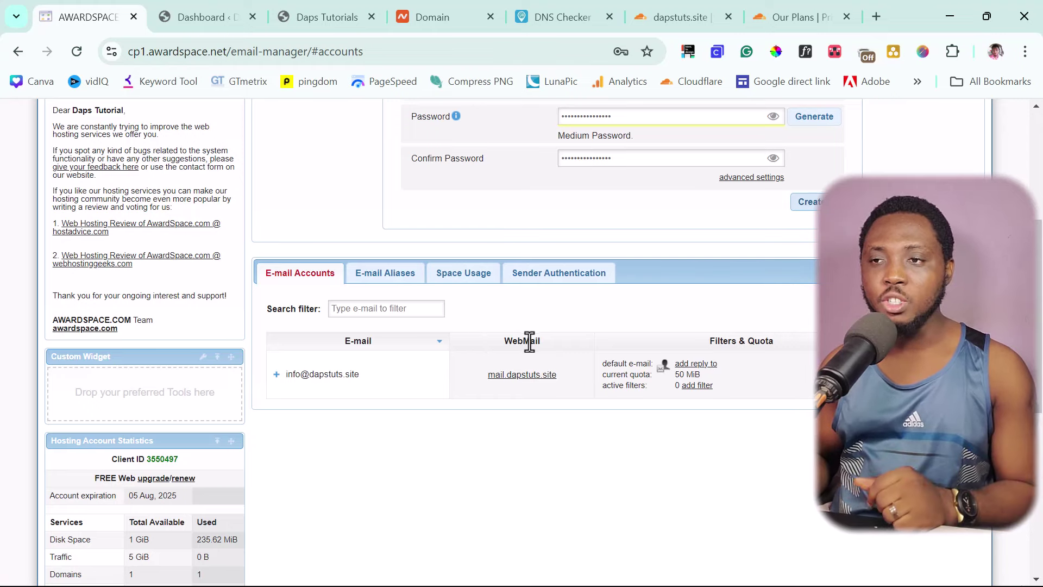
left_click(516, 380)
left_click(307, 293)
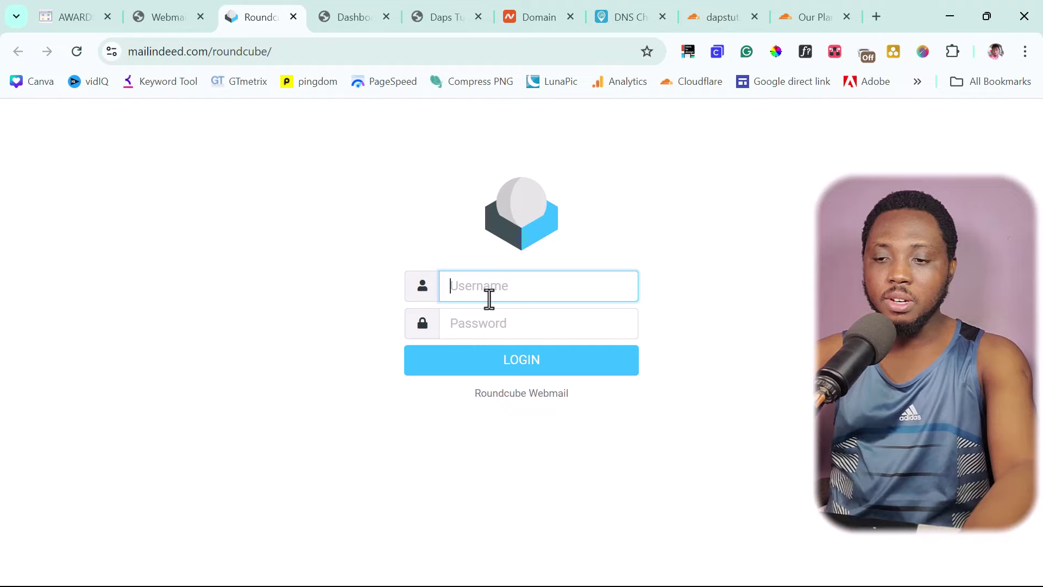
- Sign in to Roundcube with the info mailbox address and password, dismissing the save-password prompt
key("ctrl+v")
left_click(470, 323)
type("****************")
left_click(489, 361)
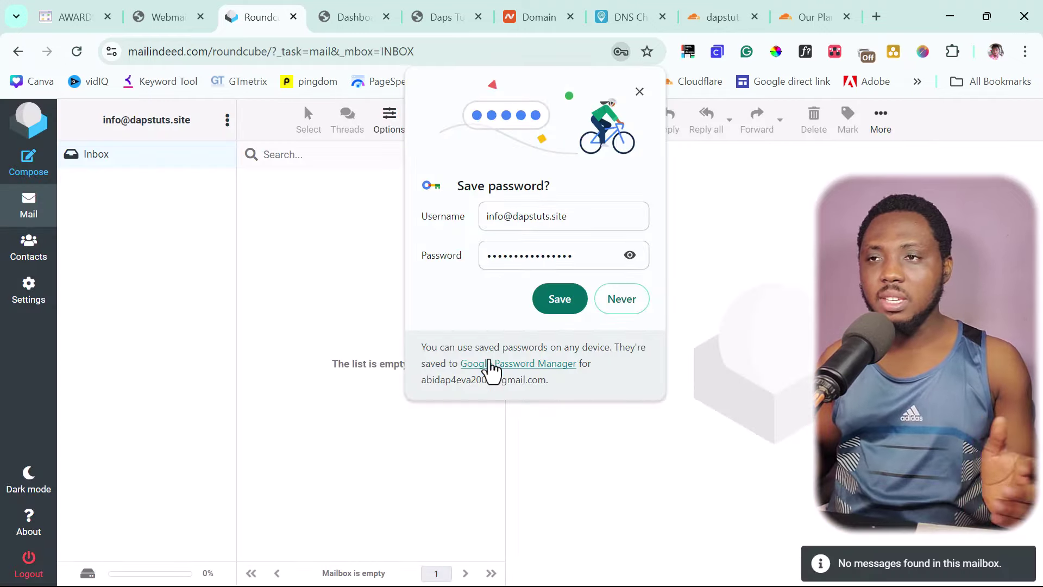
left_click(639, 93)
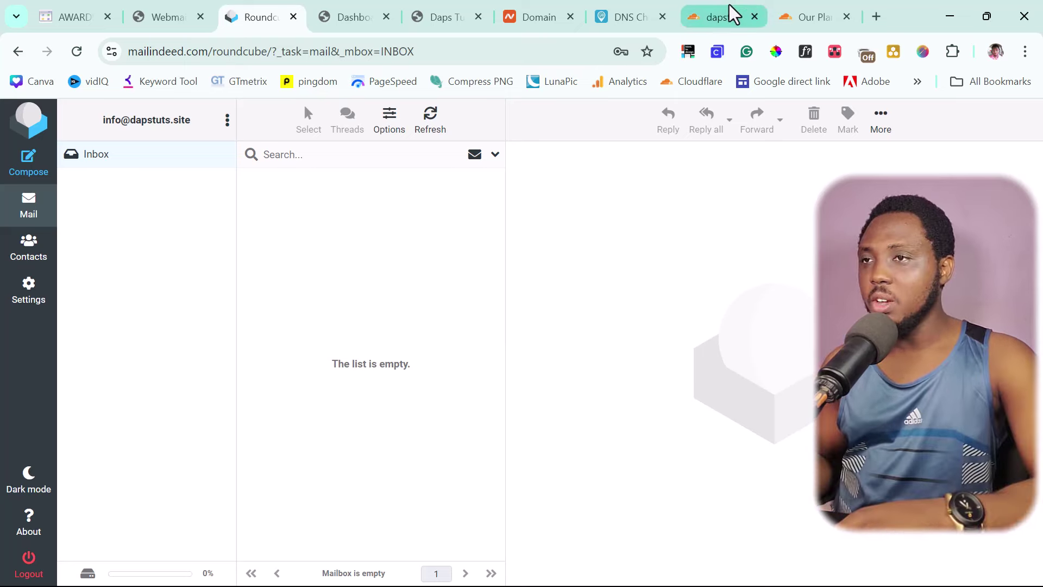
- Finish Cloudflare's Quick Start Guide for dapstuts.site with Automatic HTTPS Rewrites and Always use HTTPS on
left_click(723, 16)
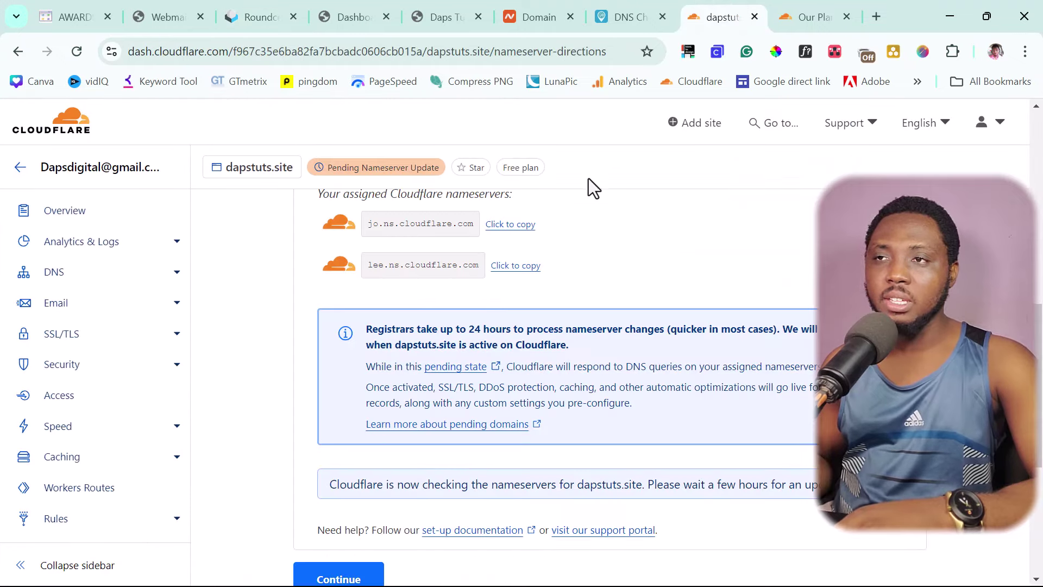
scroll(353, 367, "down", 5)
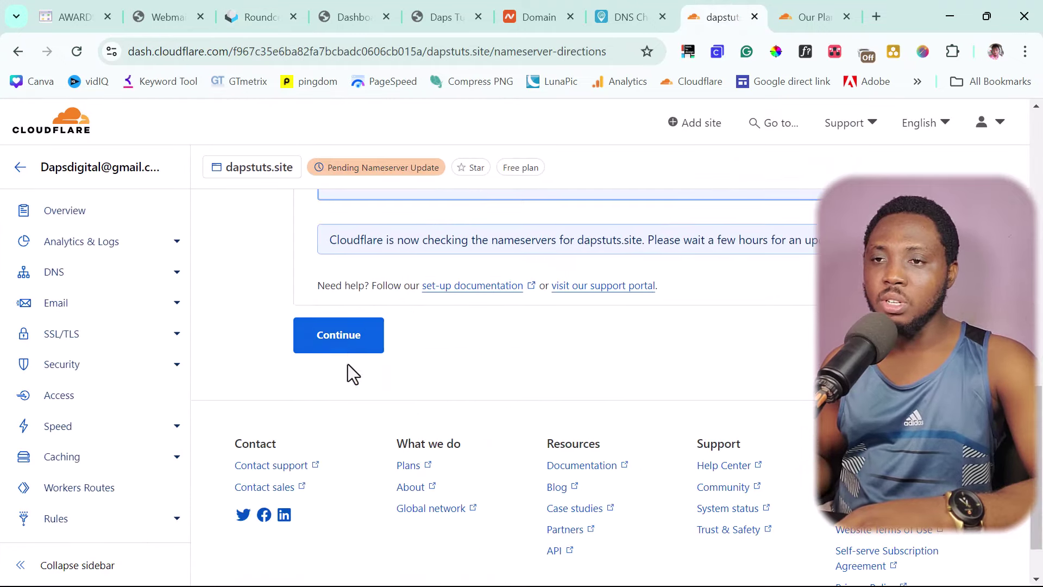
left_click(333, 343)
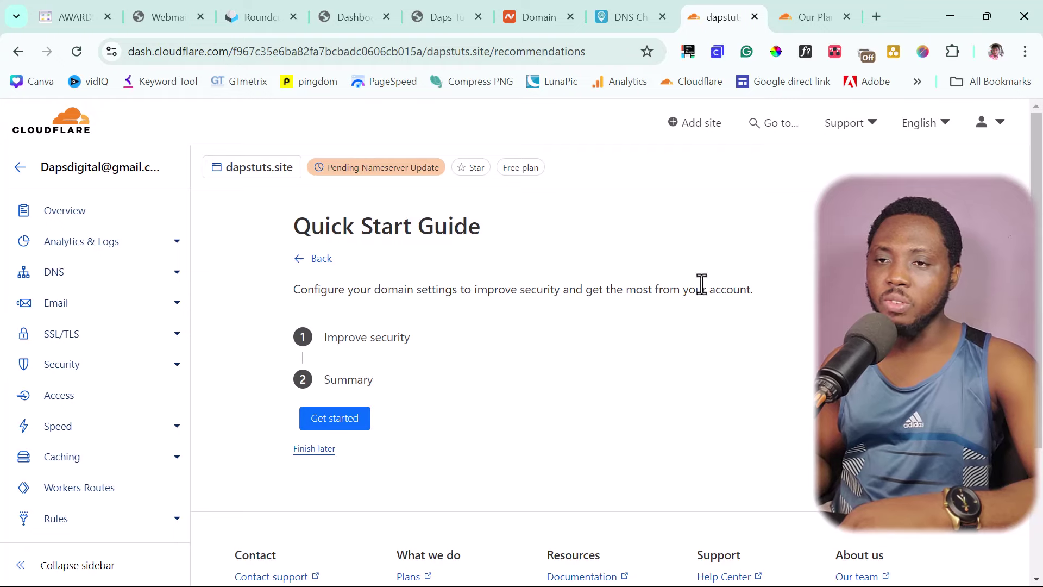
left_click(329, 424)
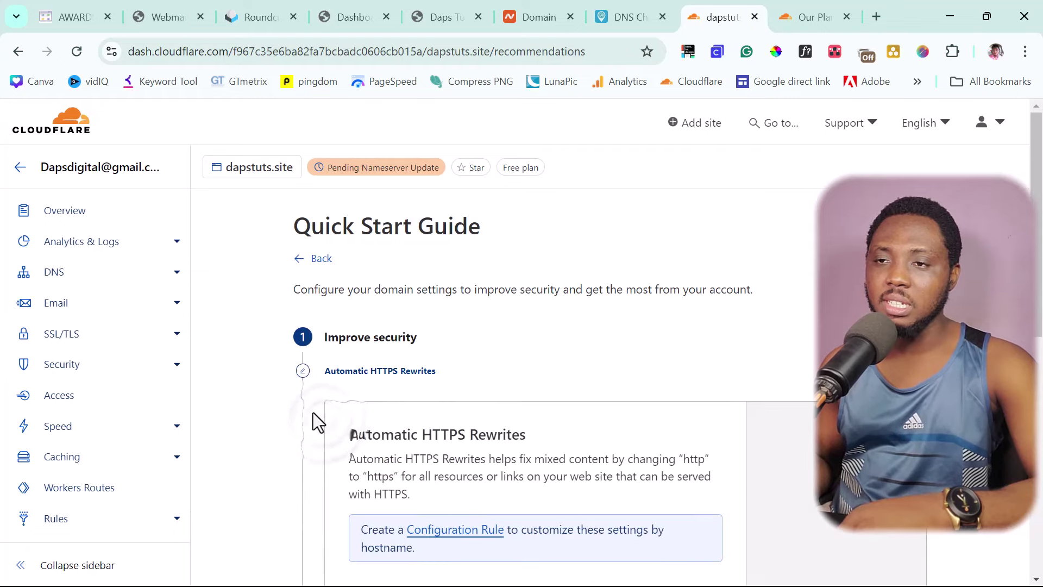
scroll(293, 411, "down", 4)
scroll(285, 409, "up", 3)
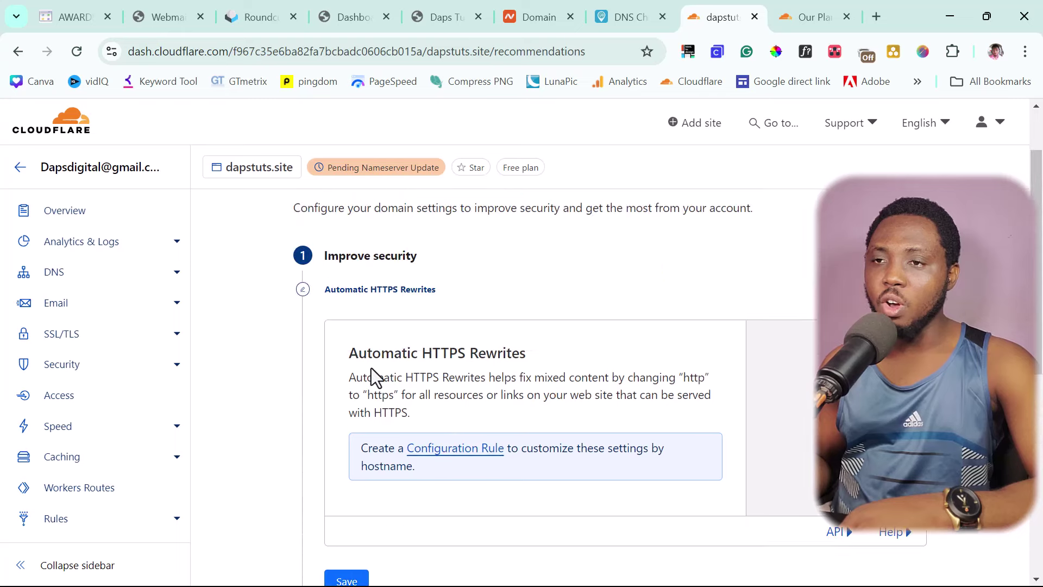
scroll(686, 419, "down", 4)
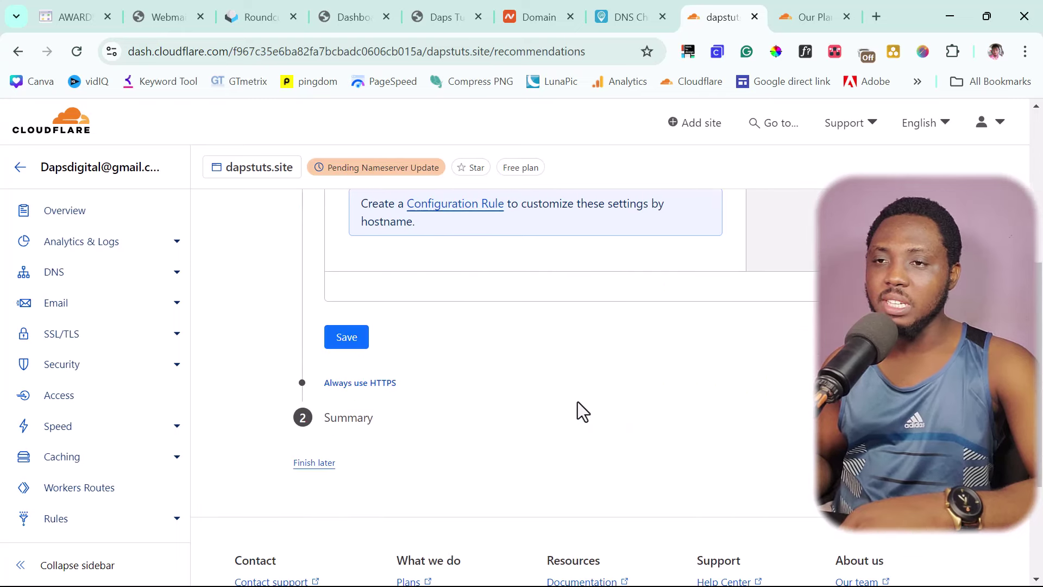
left_click(340, 349)
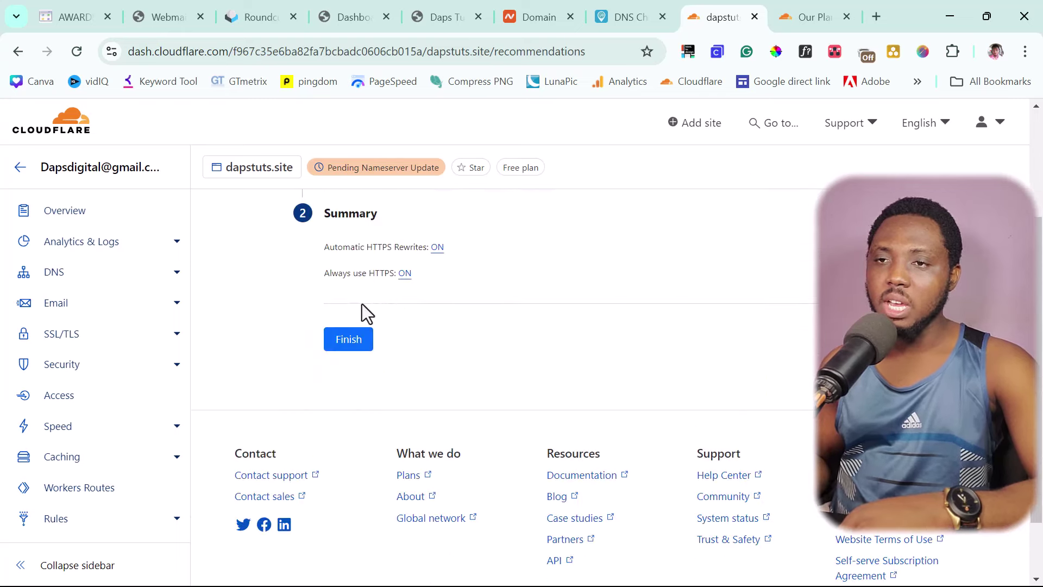
left_click(342, 342)
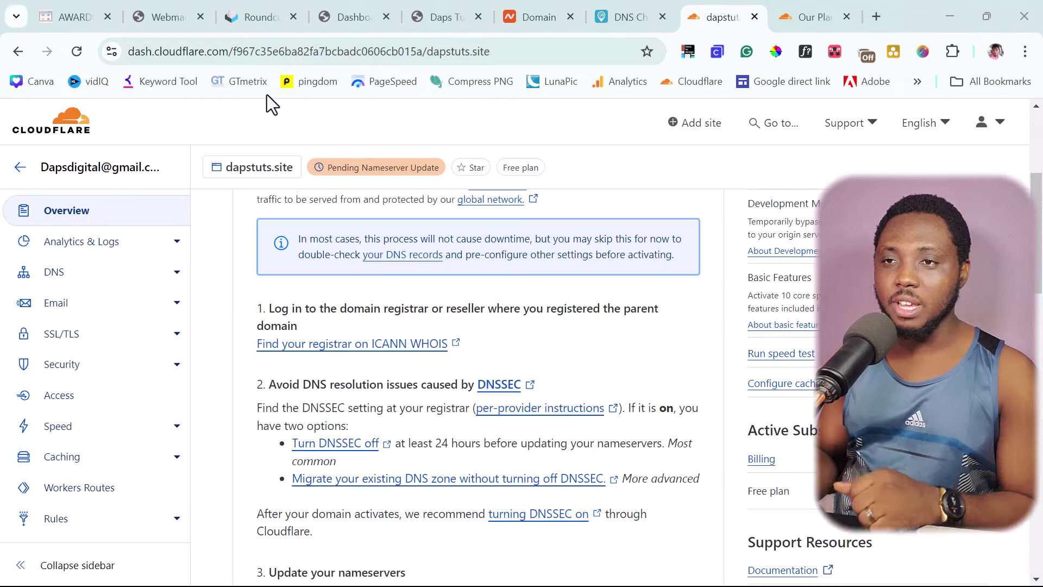
- Change dapstuts.site's SSL/TLS encryption mode from Flexible to Full and confirm it
scroll(329, 277, "up", 5)
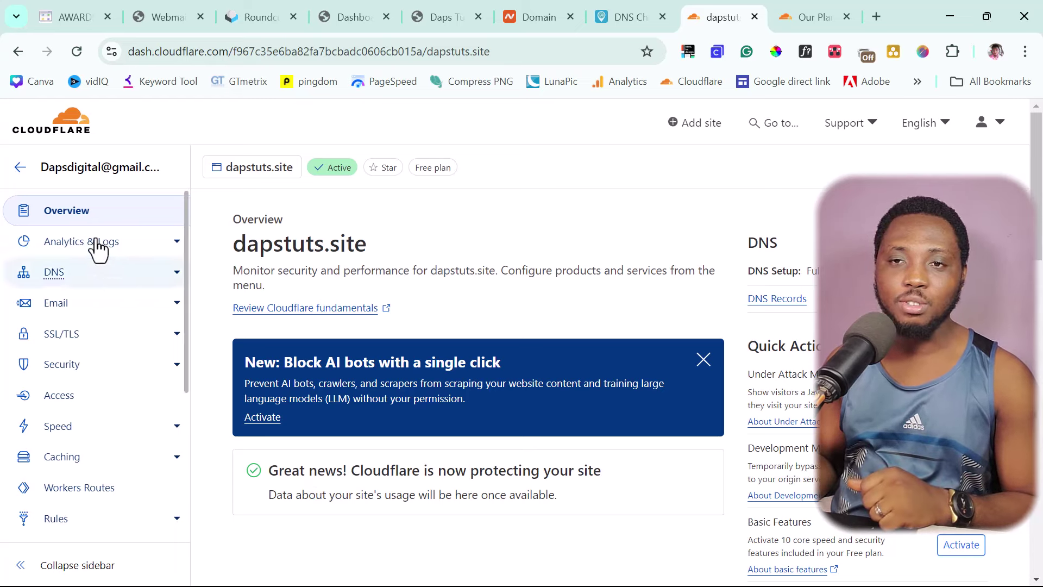
left_click(63, 339)
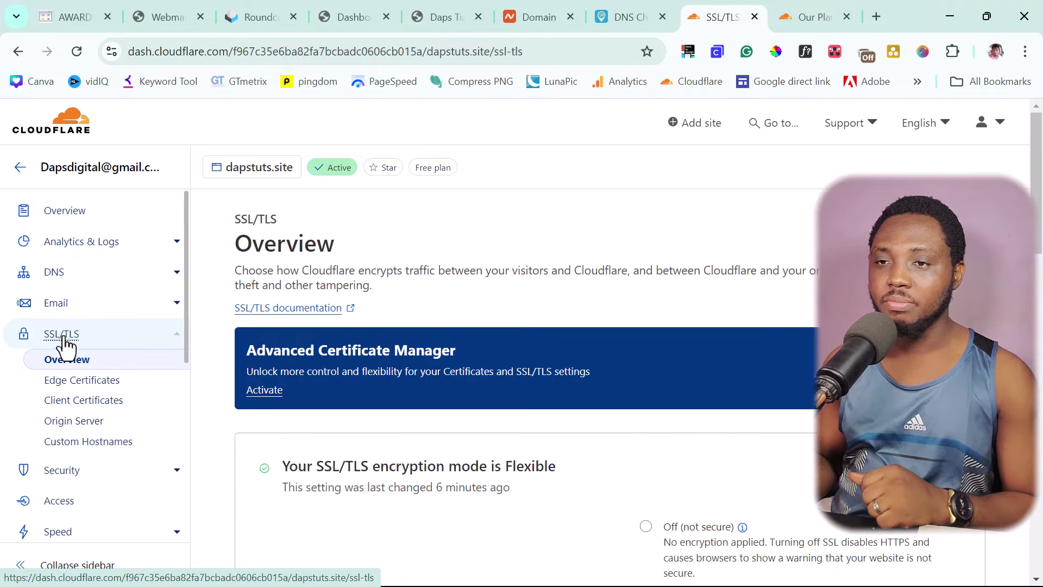
scroll(714, 326, "down", 2)
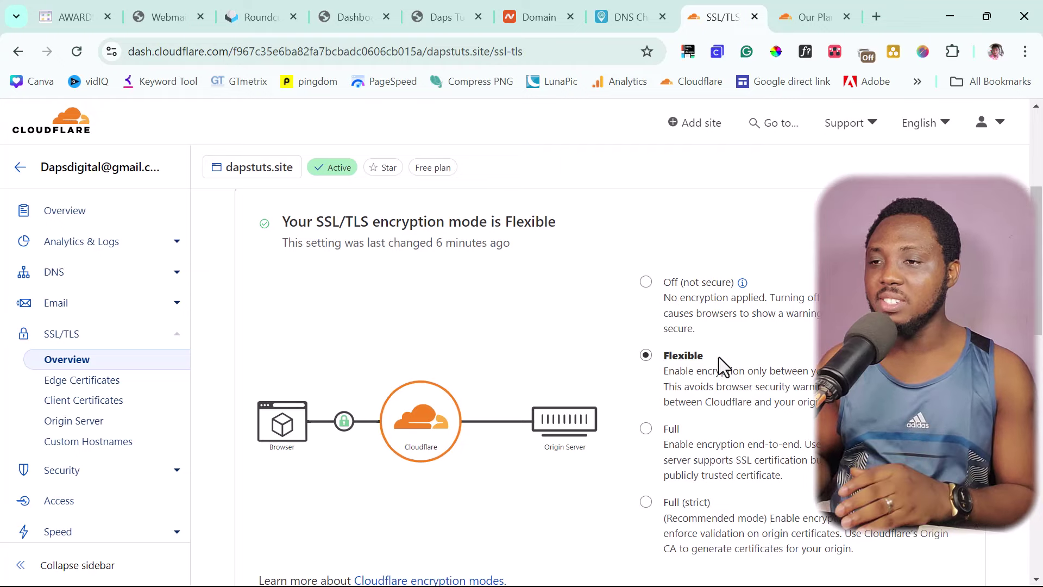
scroll(719, 357, "down", 2)
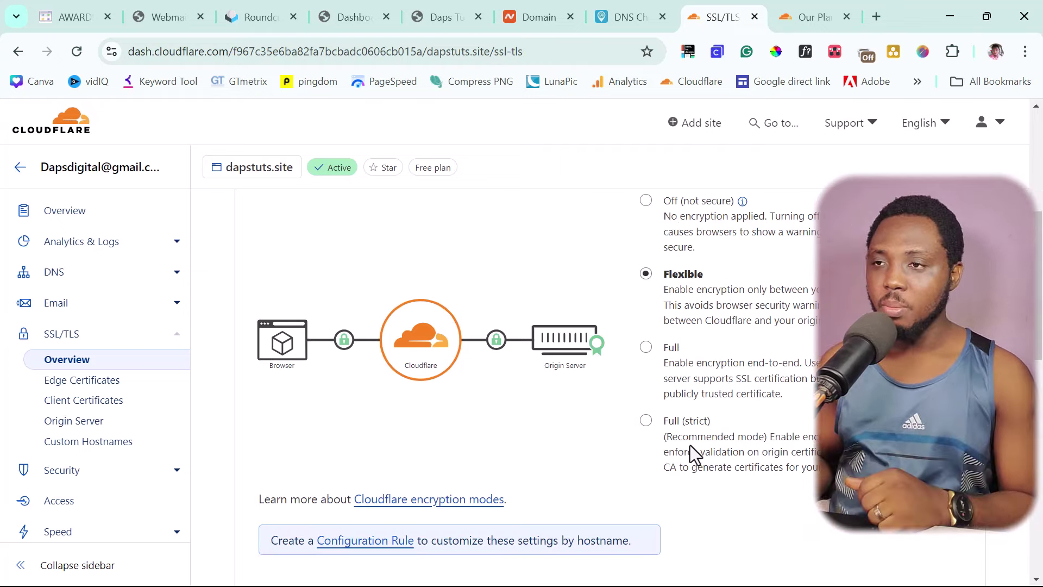
left_click(646, 347)
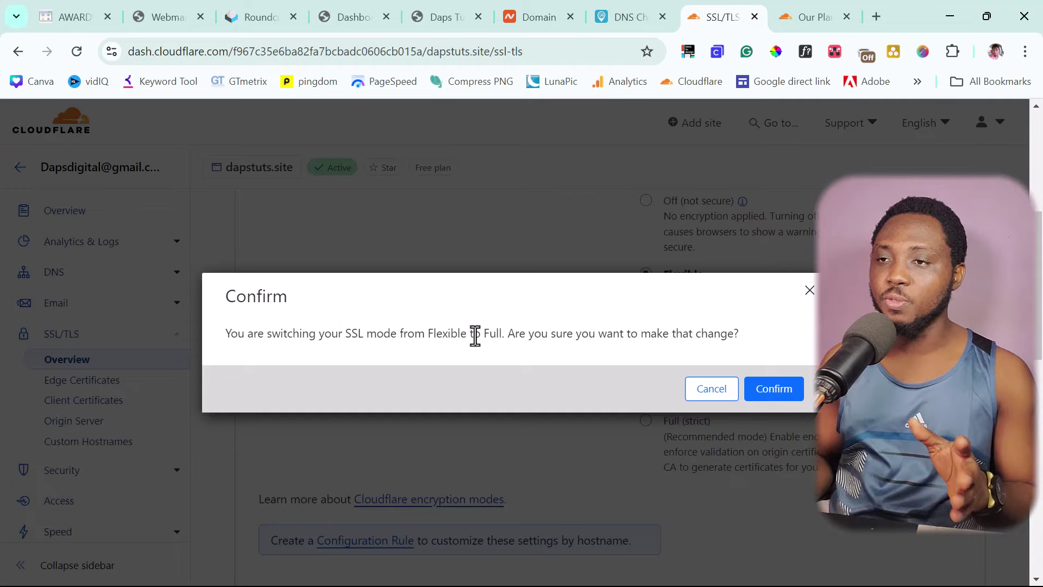
left_click(777, 399)
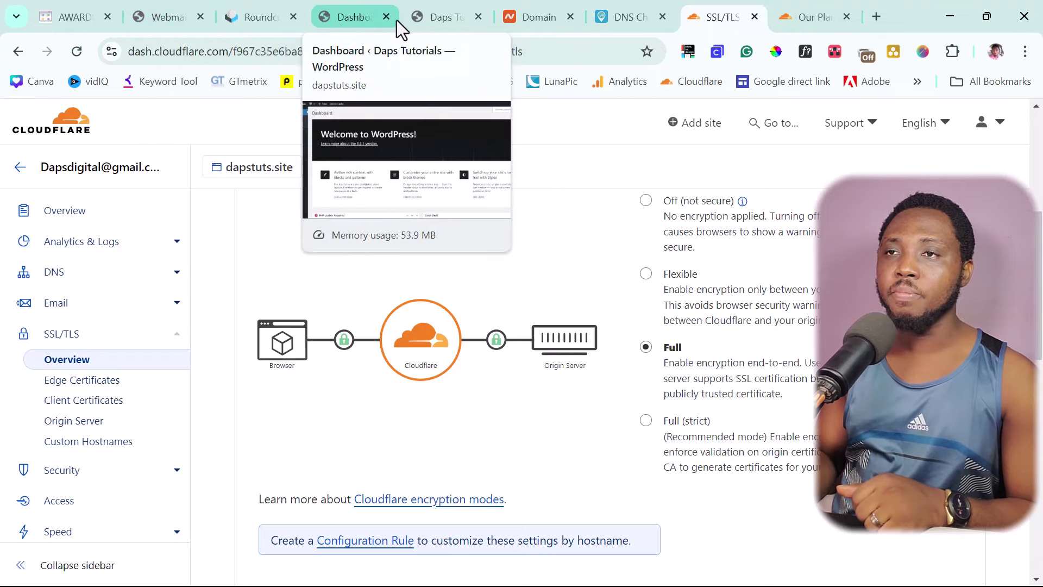
- Open the live site from the WordPress dashboard's Visit Site link in a new tab
left_click(435, 18)
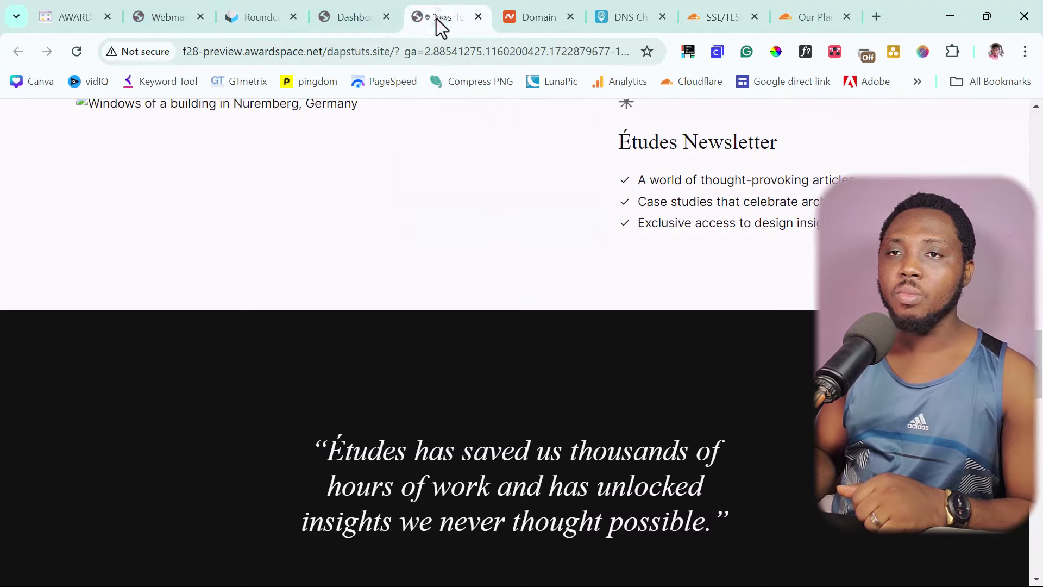
left_click(356, 17)
mouse_move(77, 114)
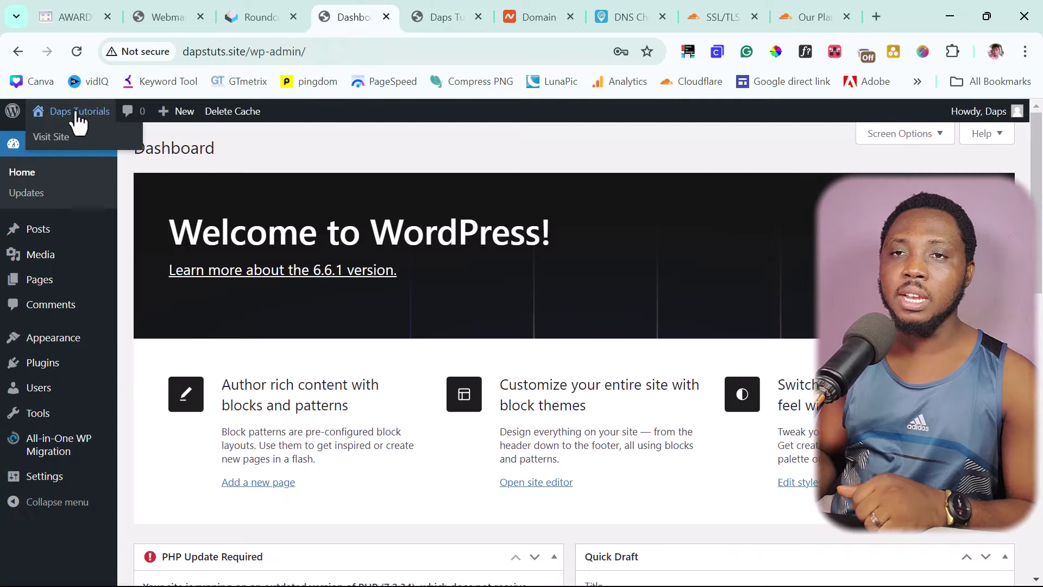
right_click(56, 139)
left_click(89, 158)
left_click(396, 18)
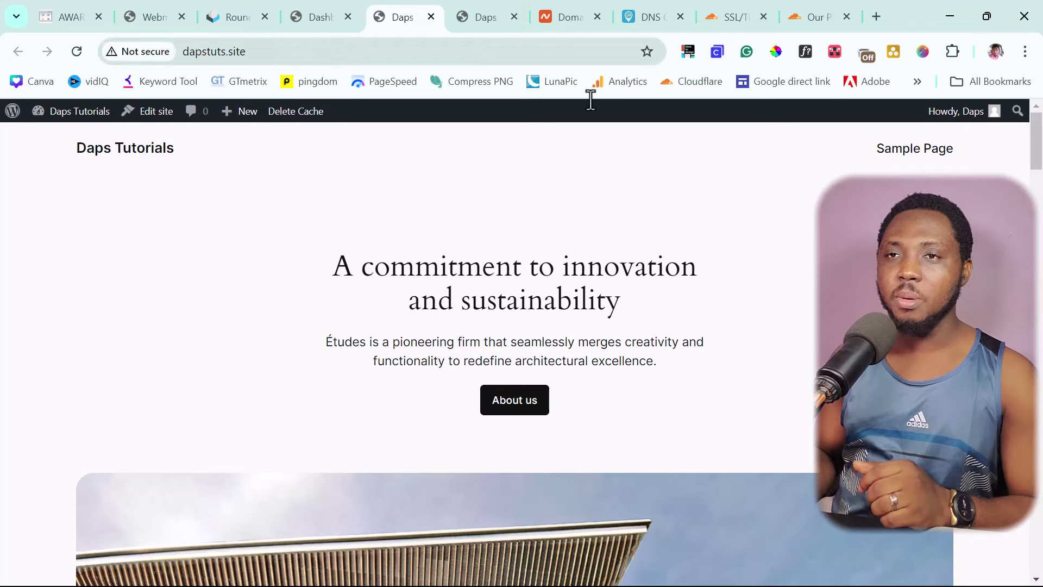
- Turn on the VPN extension and reload dapstuts.site to confirm it no longer shows Not secure
key("ctrl+l")
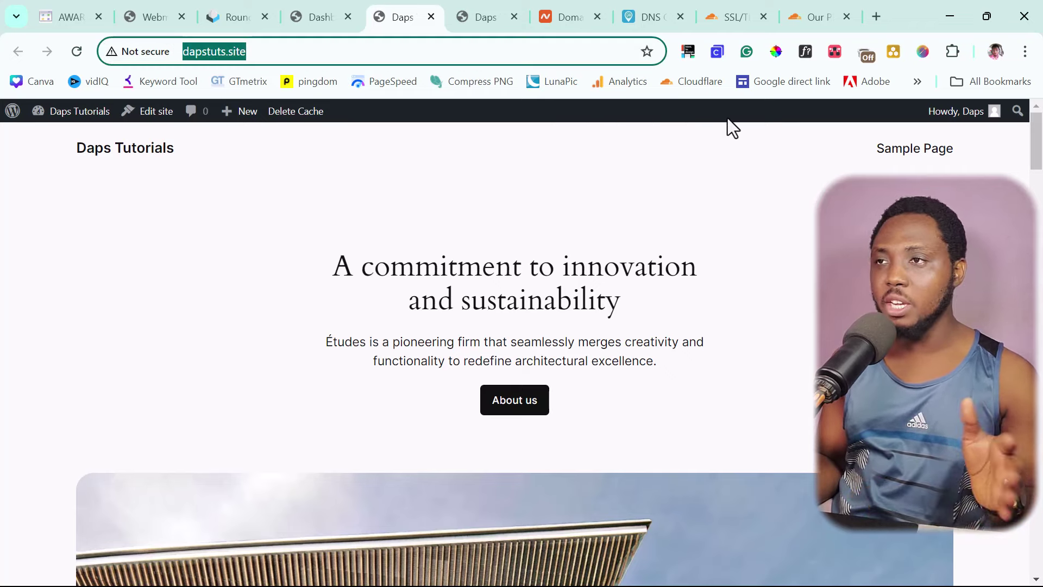
left_click(865, 54)
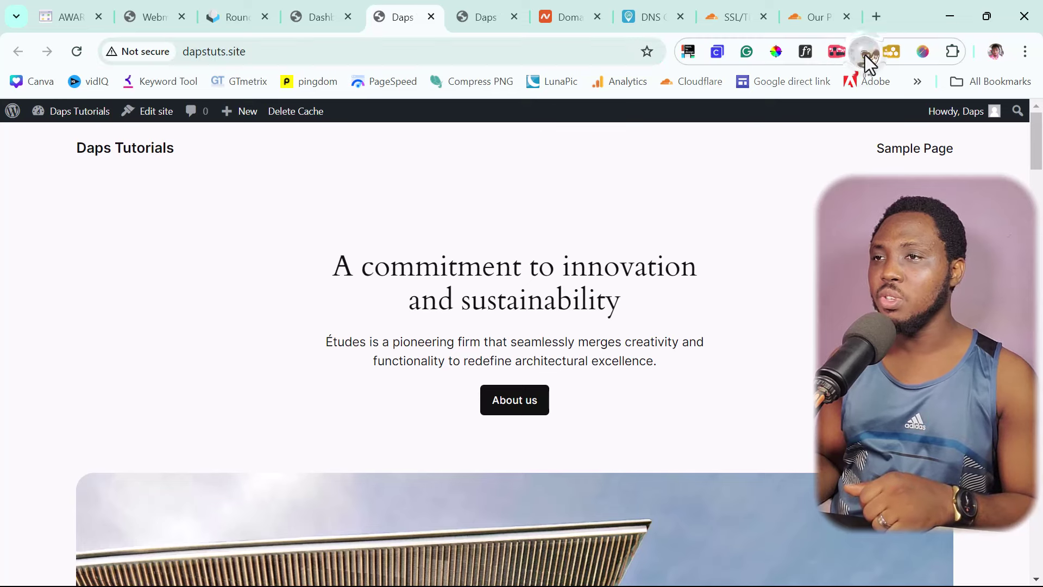
left_click(731, 88)
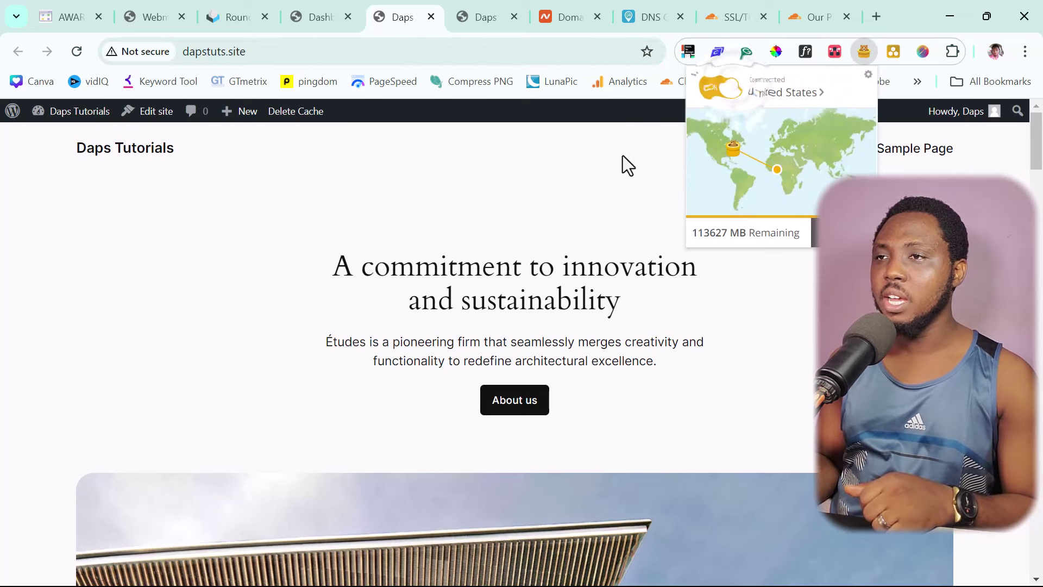
left_click(573, 177)
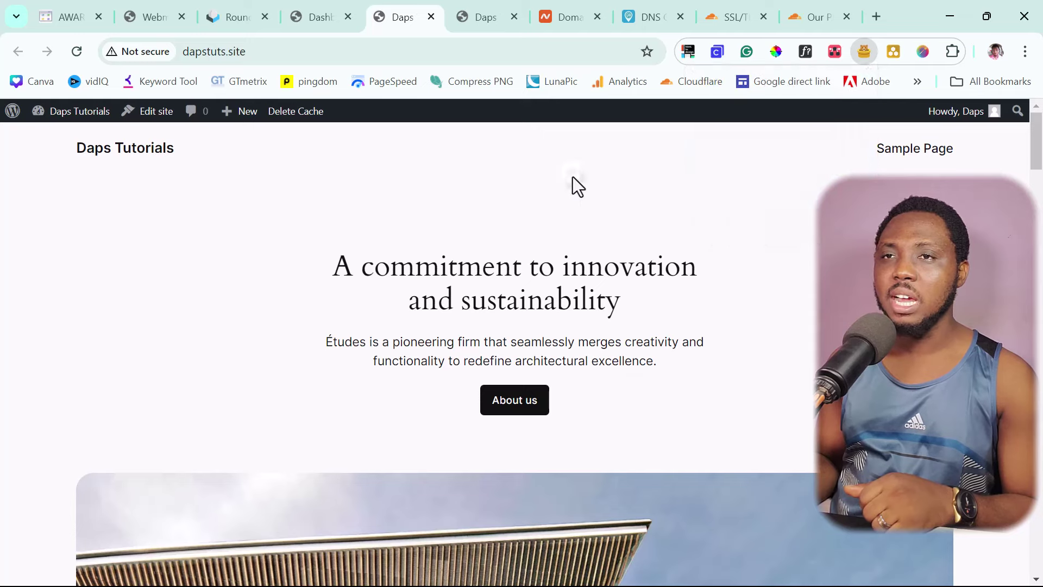
left_click(76, 52)
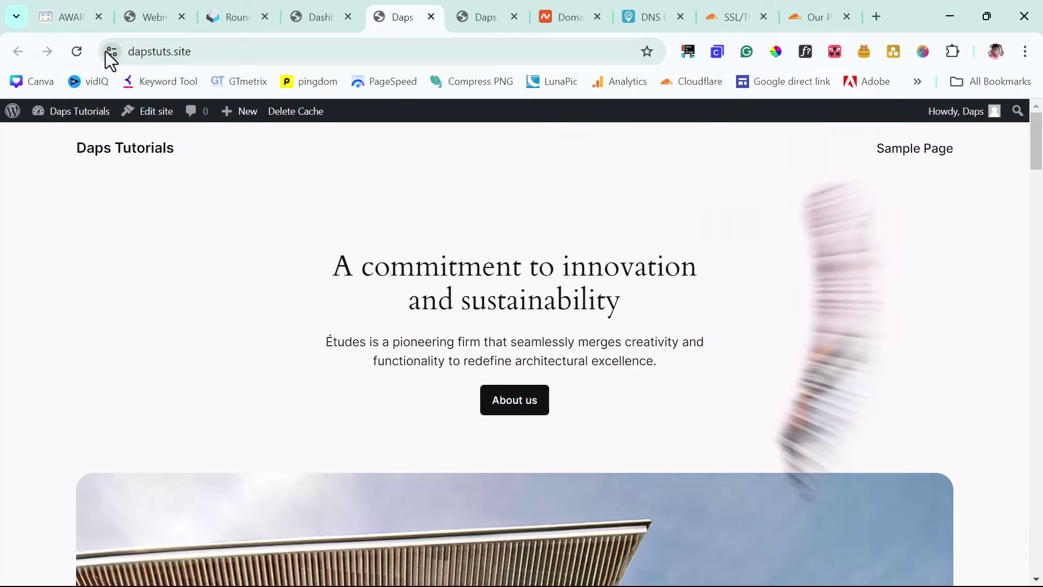